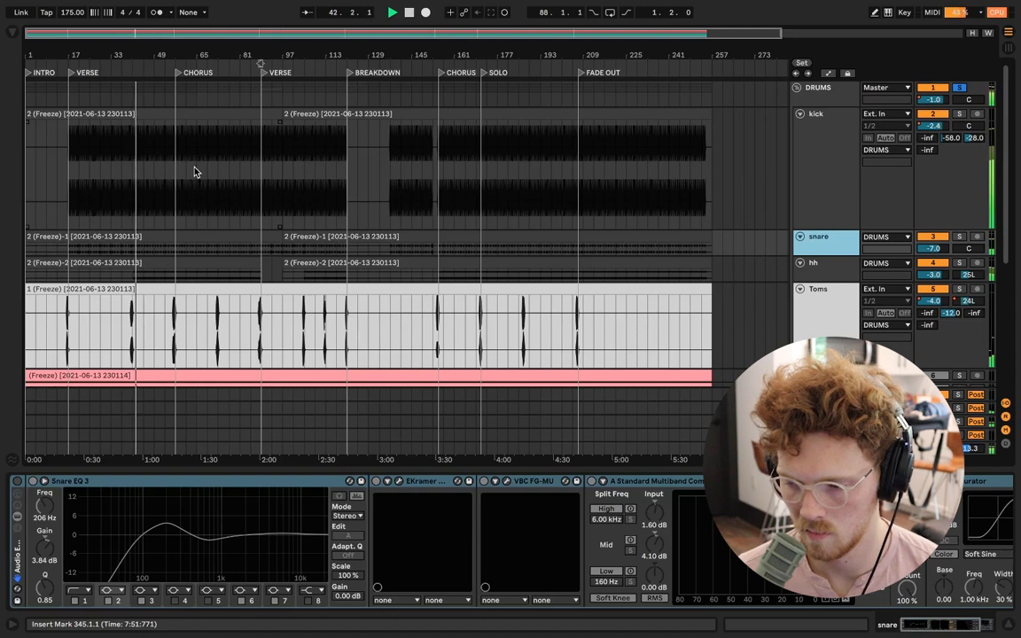
# Step: Select the kick track, turn on its TDR Nova equalizer, open the plugin window and play the kick
pyautogui.click(849, 158)
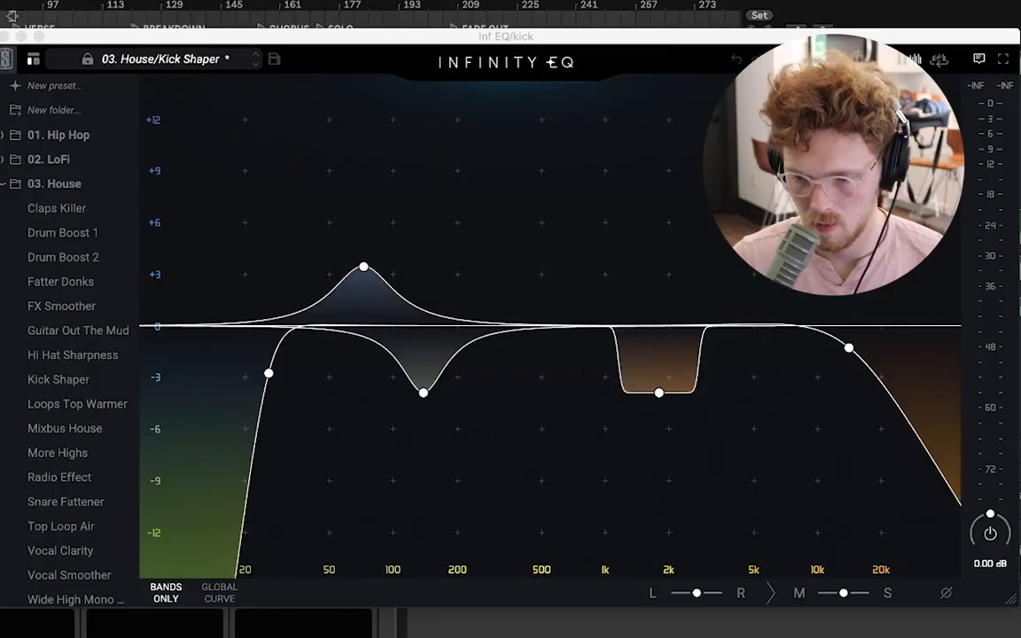
pyautogui.press('space')
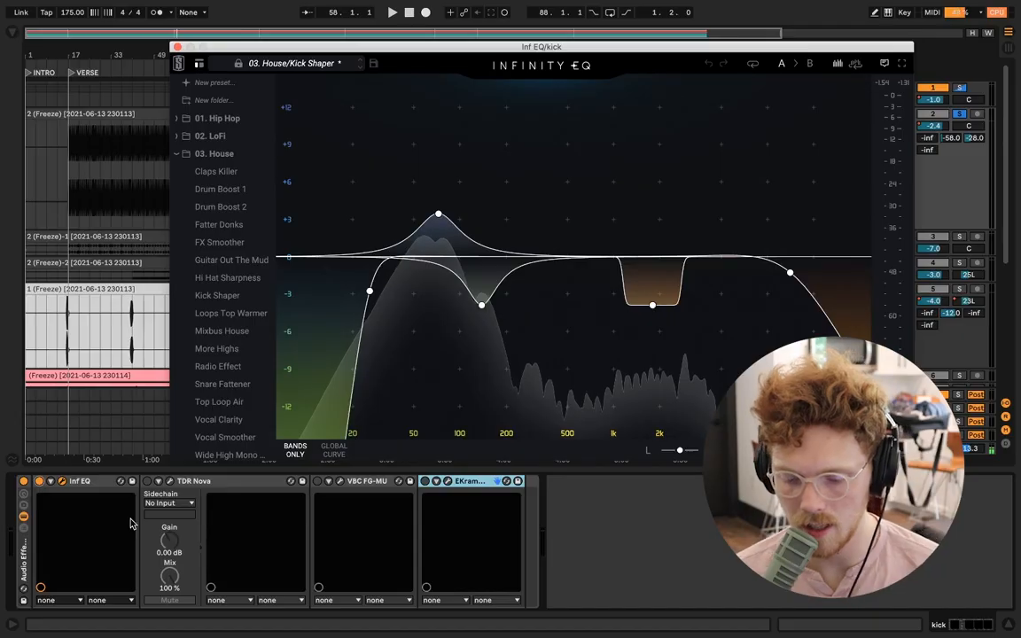
pyautogui.click(147, 481)
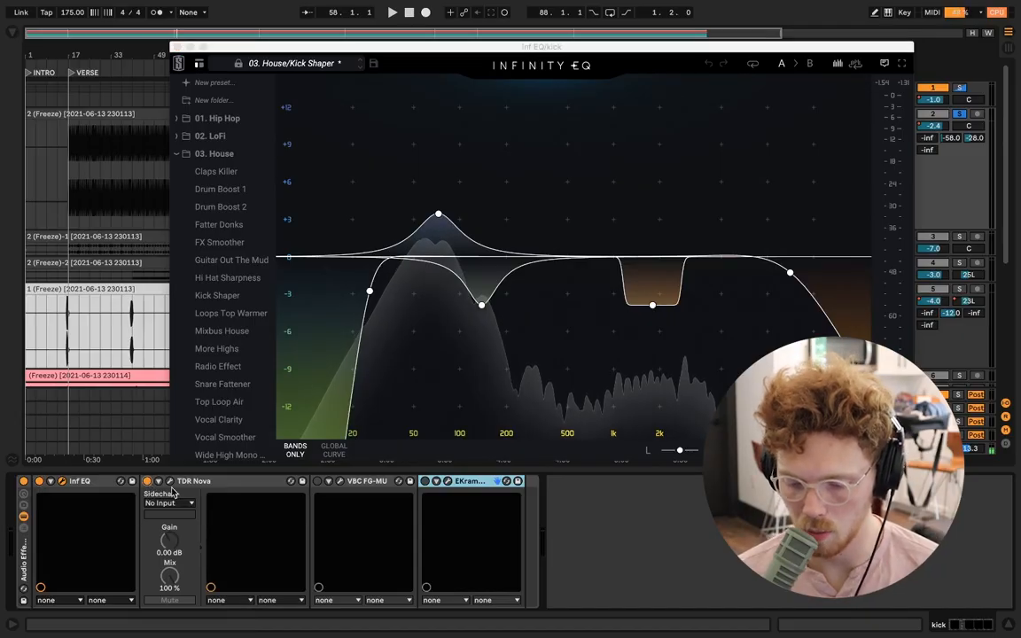
pyautogui.click(170, 482)
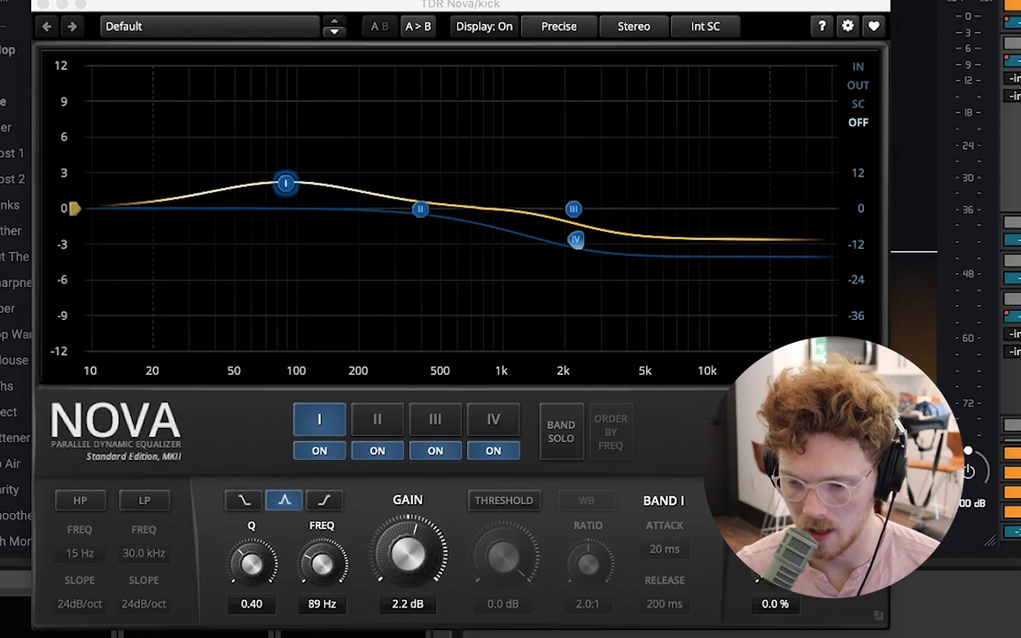
pyautogui.press('space')
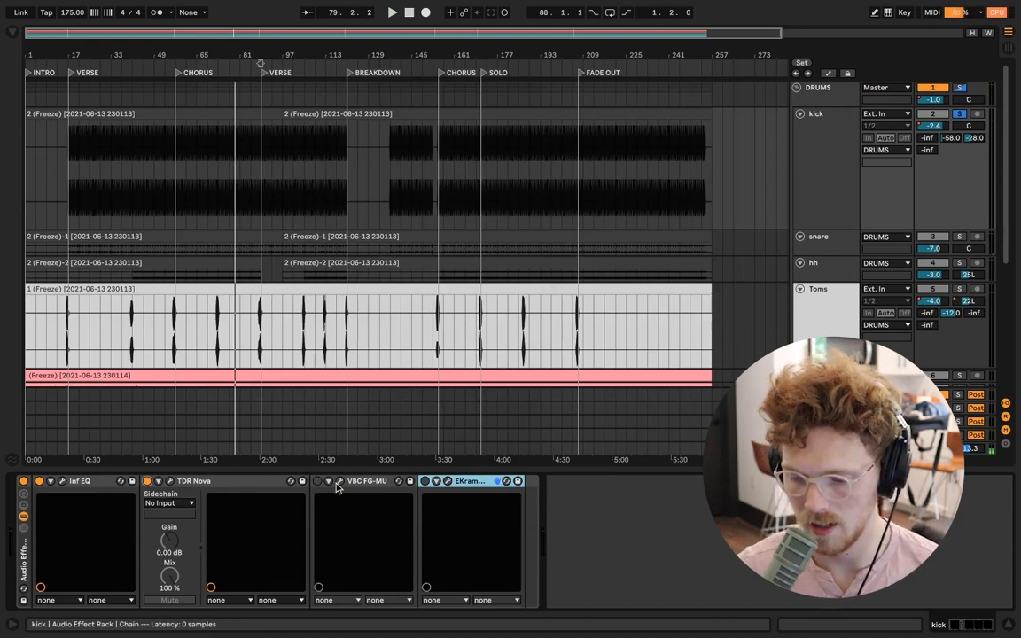
# Step: Turn on the kick's VBC FG-MU compressor and compare the playback with the whole effect rack bypassed and active
pyautogui.click(294, 14)
pyautogui.press('space')
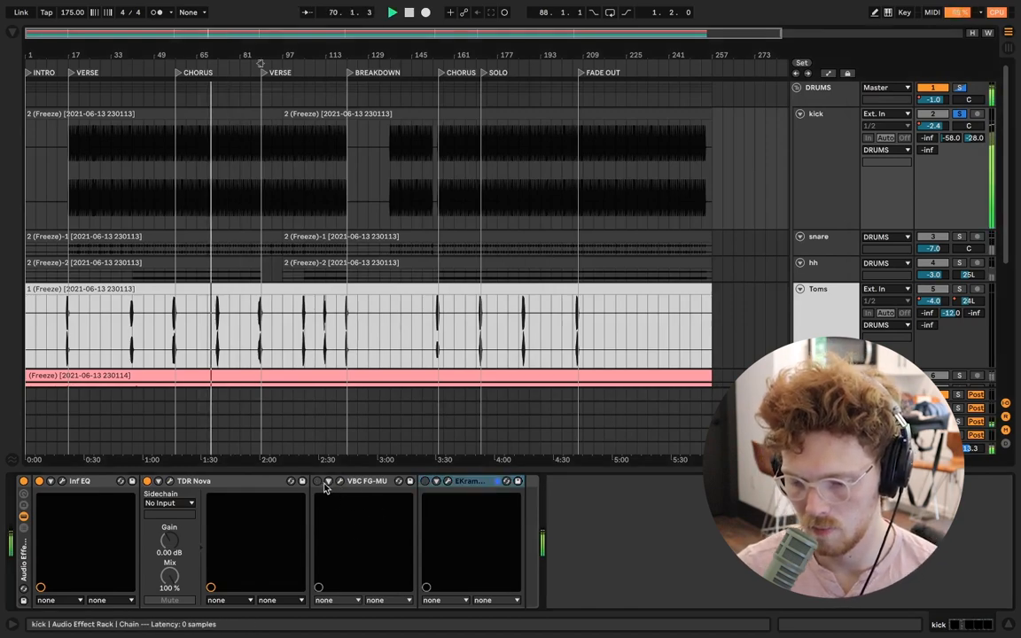
pyautogui.click(327, 482)
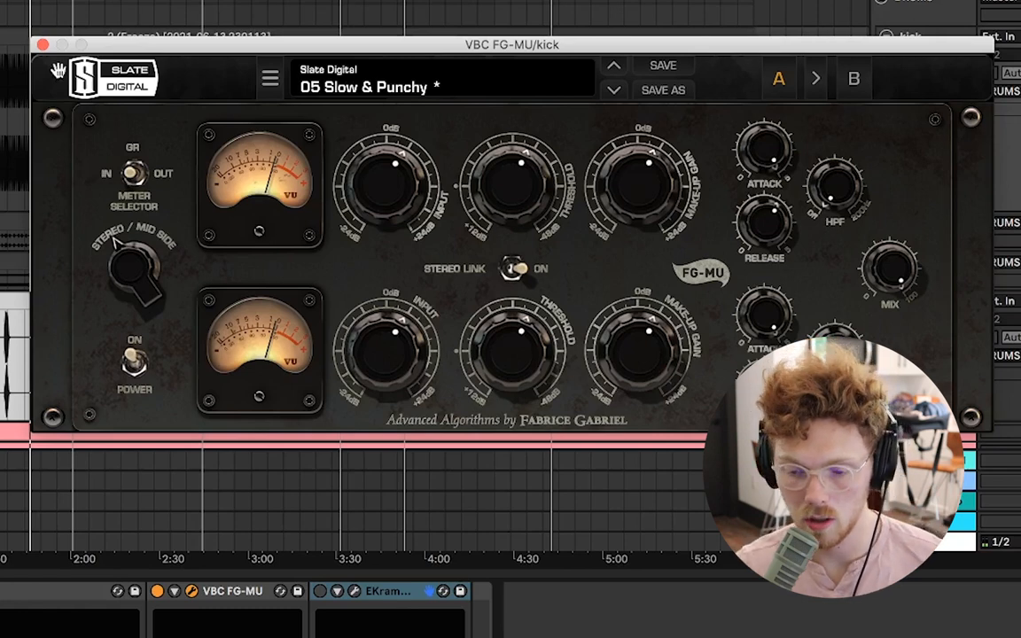
pyautogui.click(43, 46)
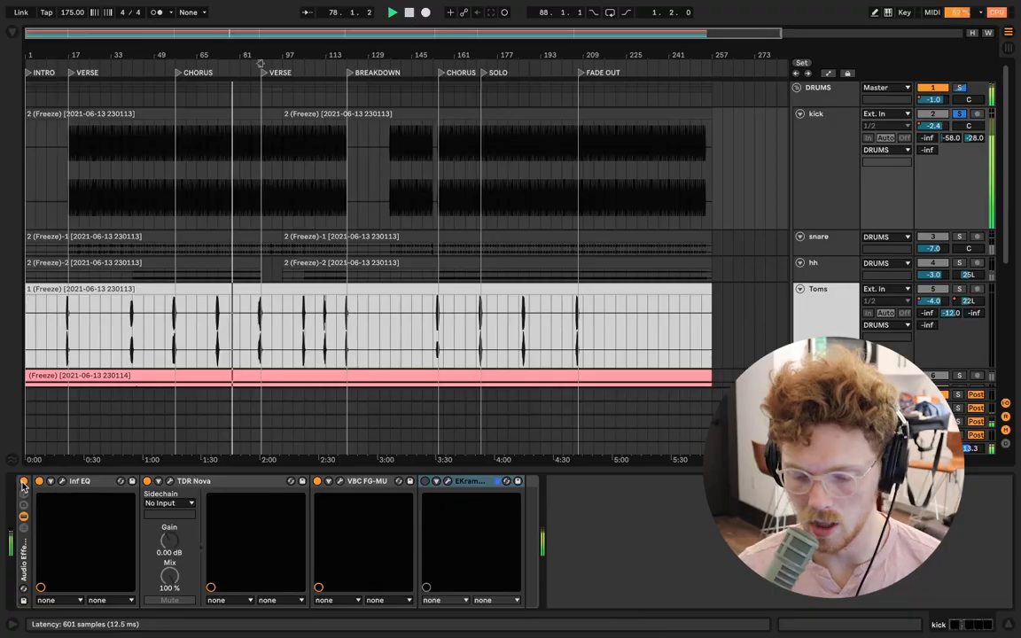
pyautogui.click(24, 482)
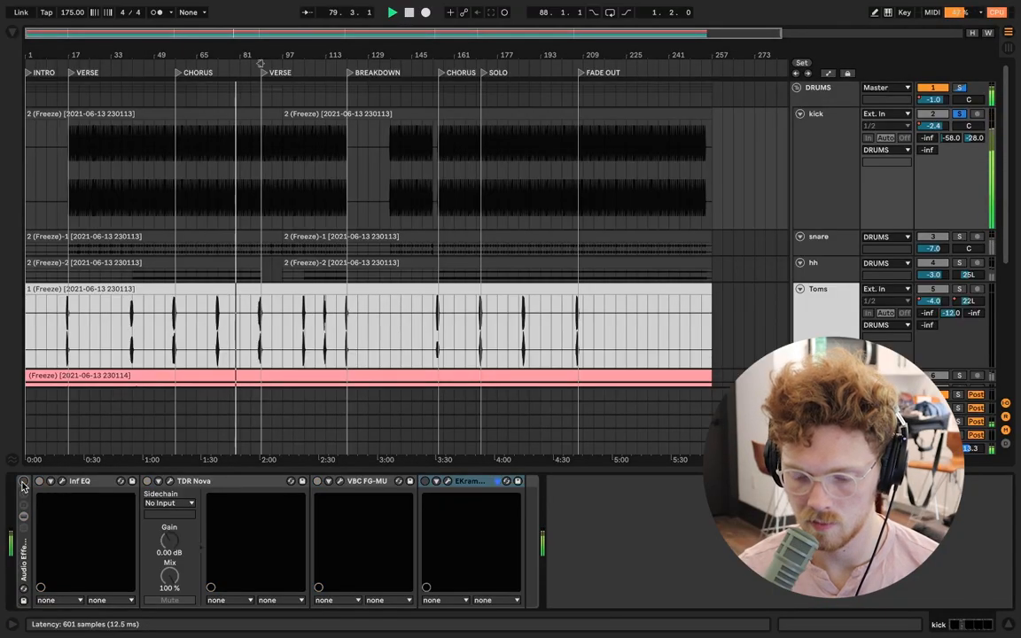
pyautogui.click(23, 482)
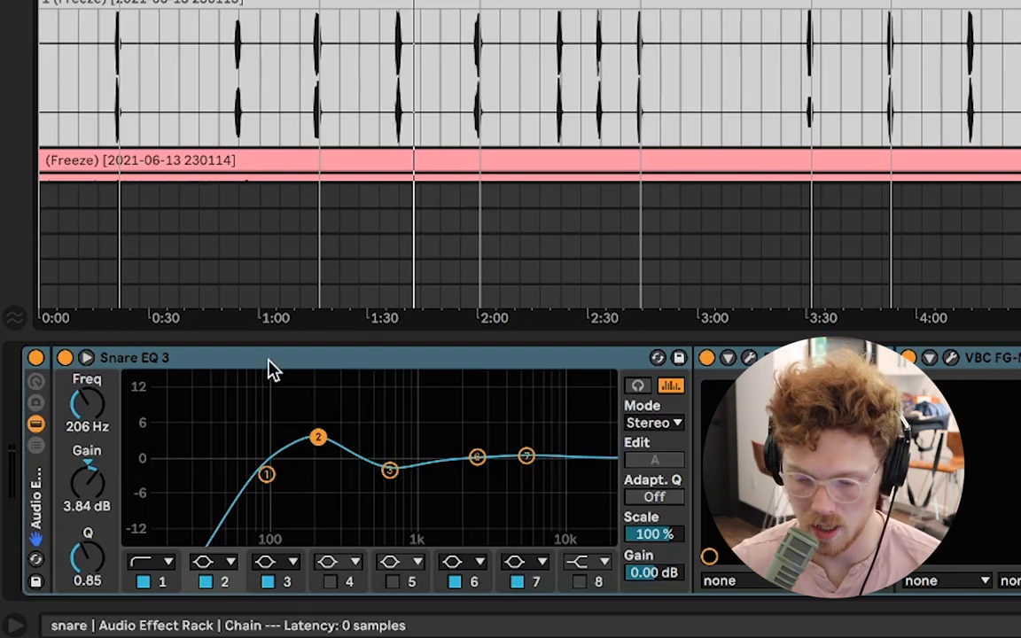
# Step: Open the EKramer drum plugin on the snare track and examine it together with the VBC FG-MU compressor
pyautogui.click(807, 358)
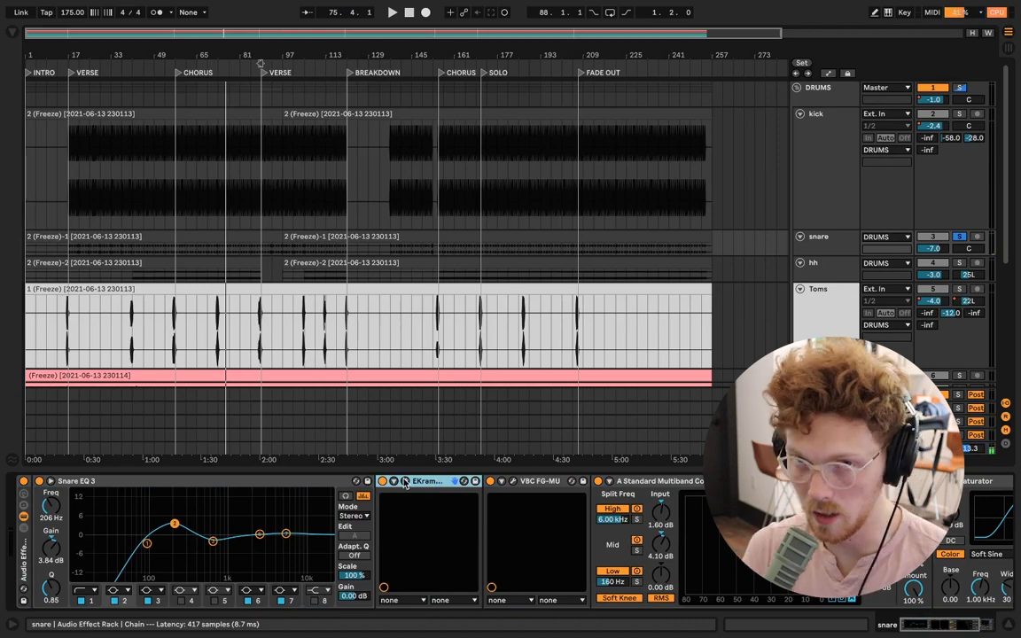
pyautogui.click(404, 482)
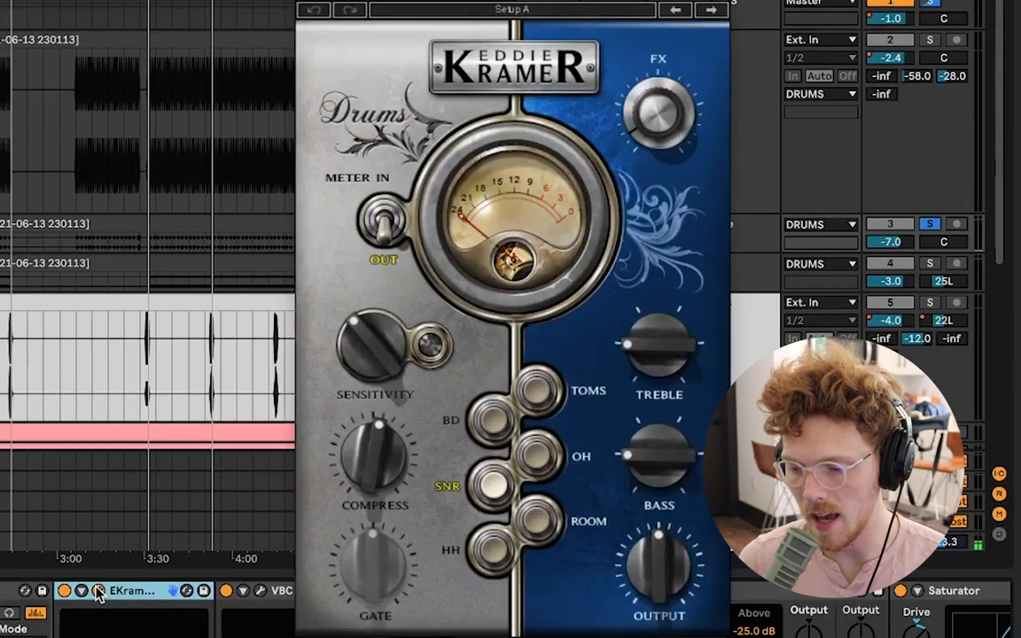
pyautogui.moveTo(512, 2); pyautogui.dragTo(295, 0)
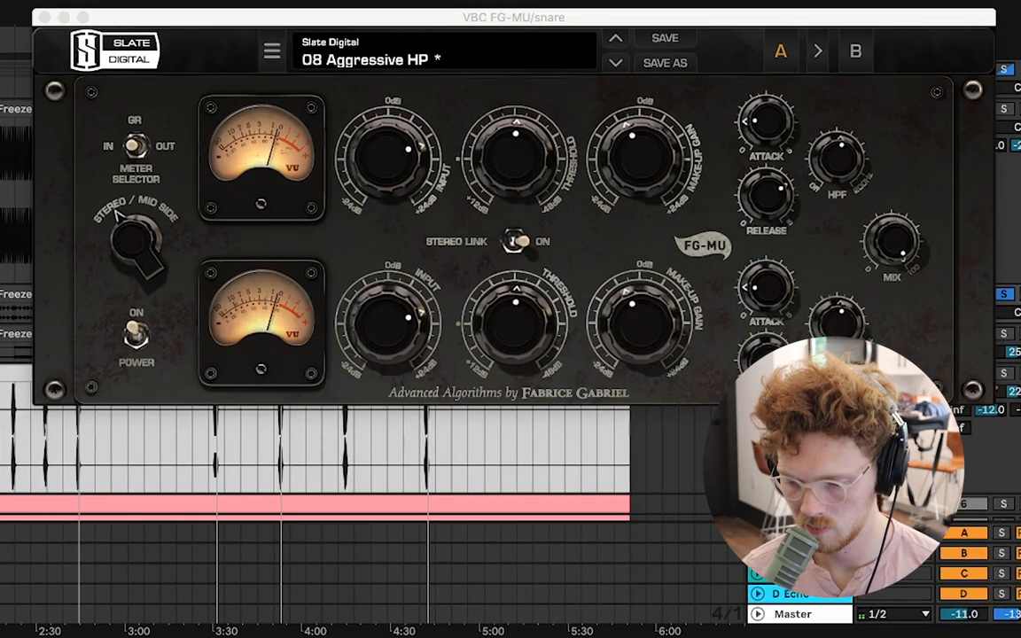
pyautogui.press('0')
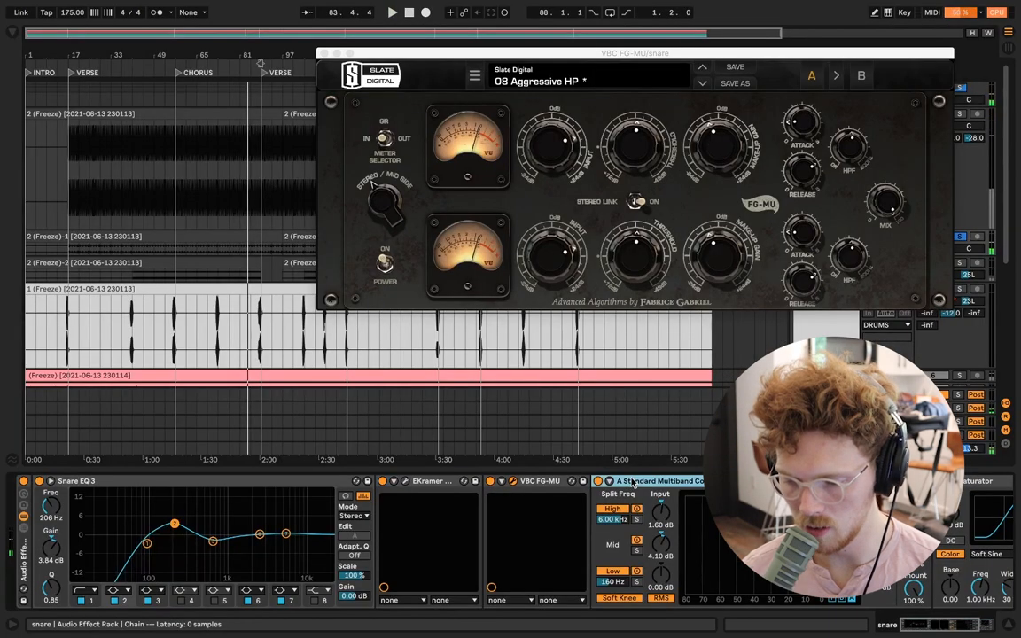
# Step: Close the snare's VBC FG-MU window after selecting the Standard Multiband Comp, and turn on the snare's Saturator
pyautogui.click(632, 481)
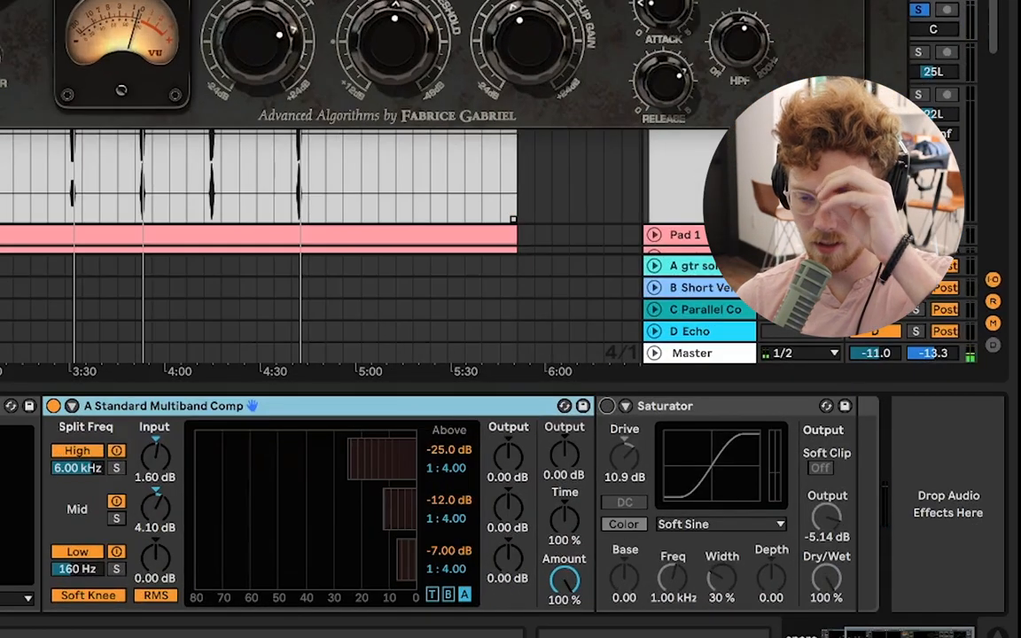
pyautogui.press('super+w')
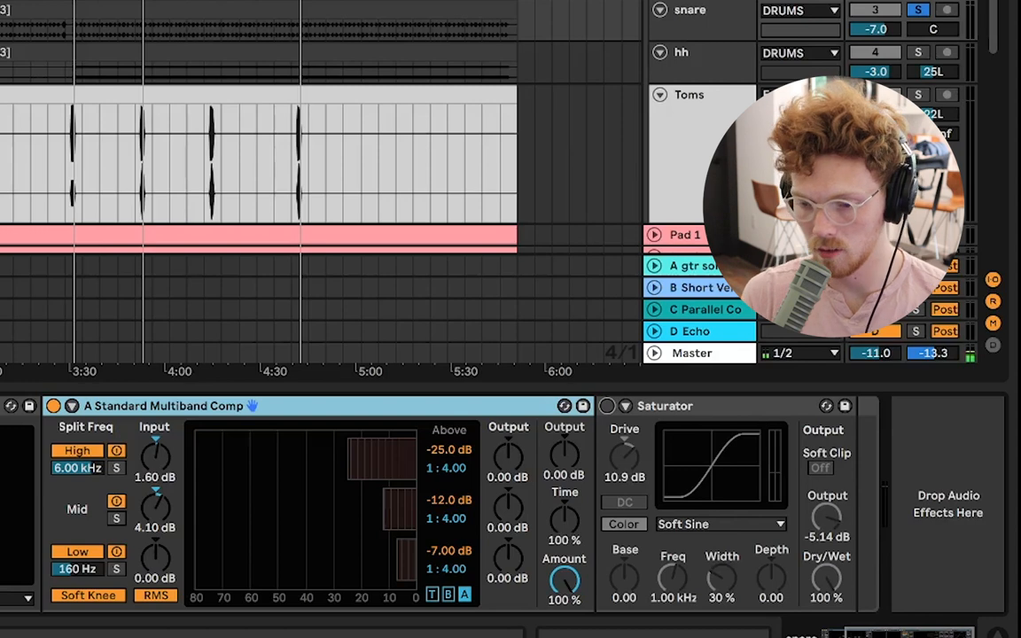
pyautogui.click(607, 407)
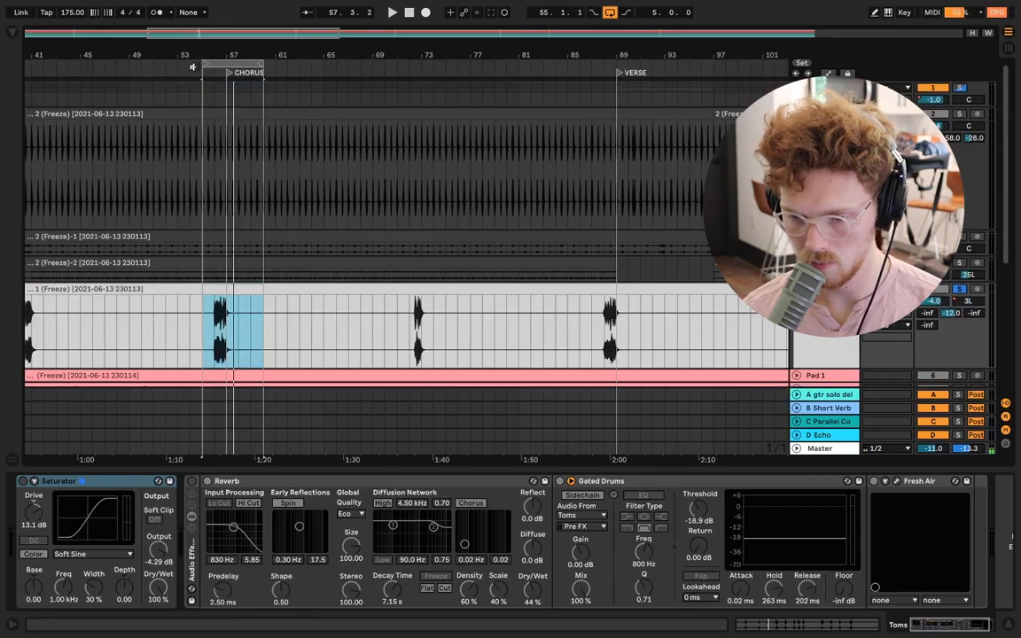
# Step: Play the looped tom fill leading into the chorus and select the Short Verb return track
pyautogui.press('space')
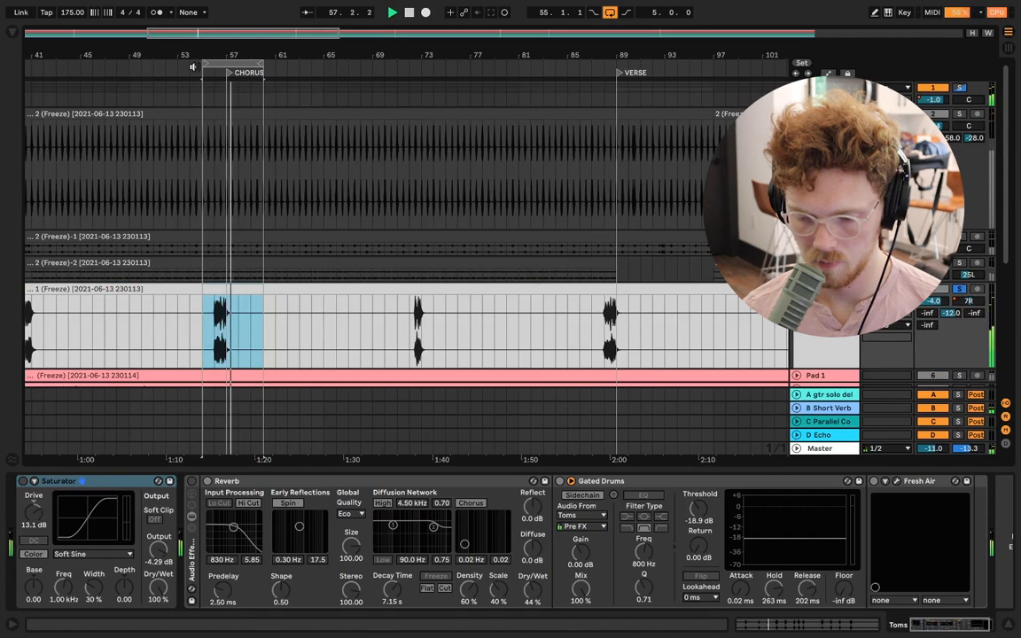
pyautogui.click(208, 65)
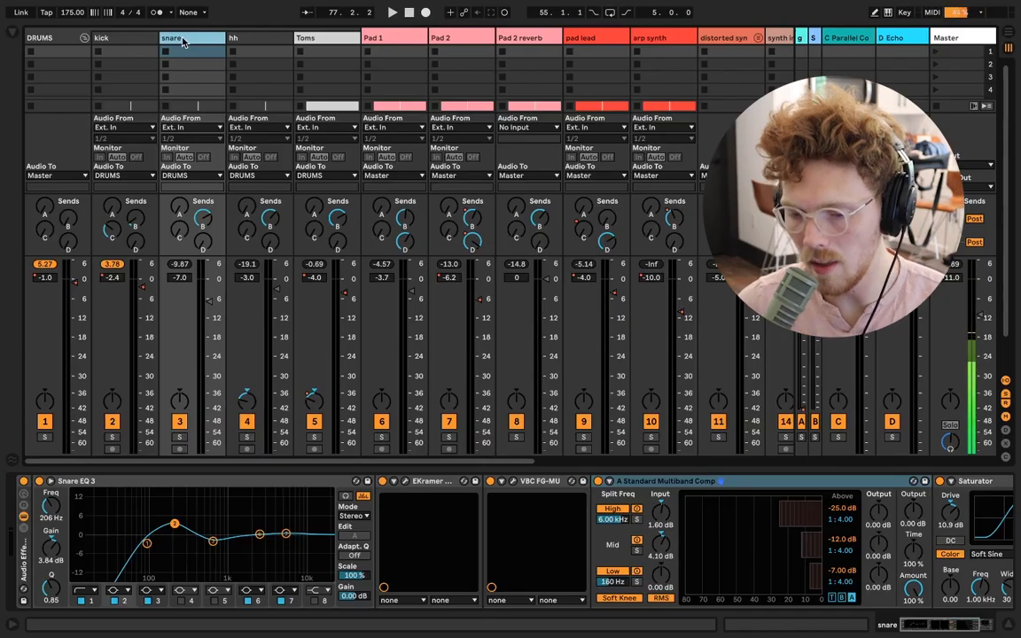
pyautogui.click(814, 39)
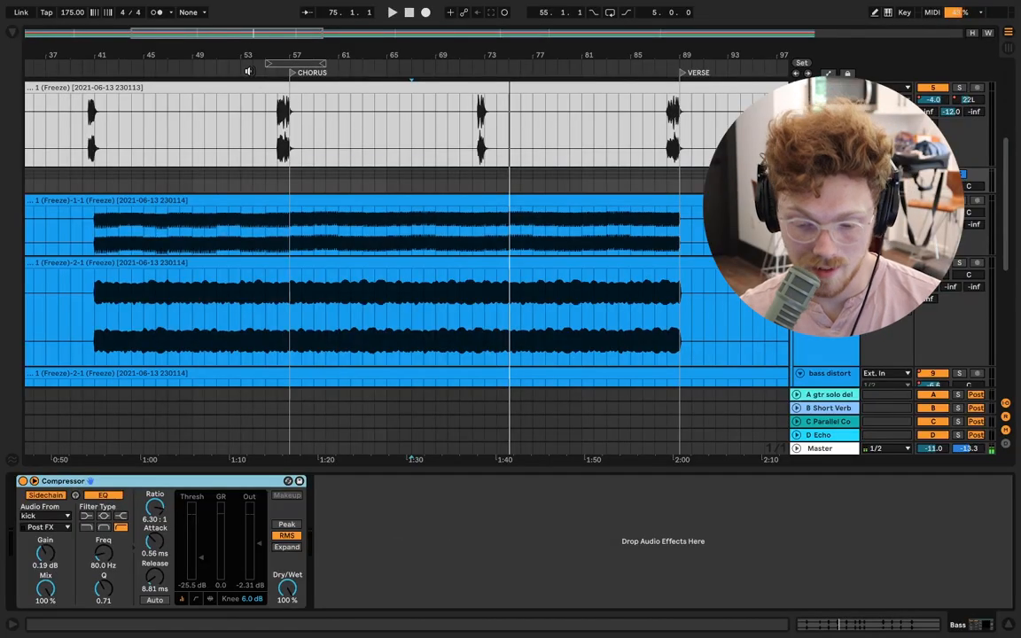
# Step: Play the Bass group with its Compressor sidechained to the kick
pyautogui.press('space')
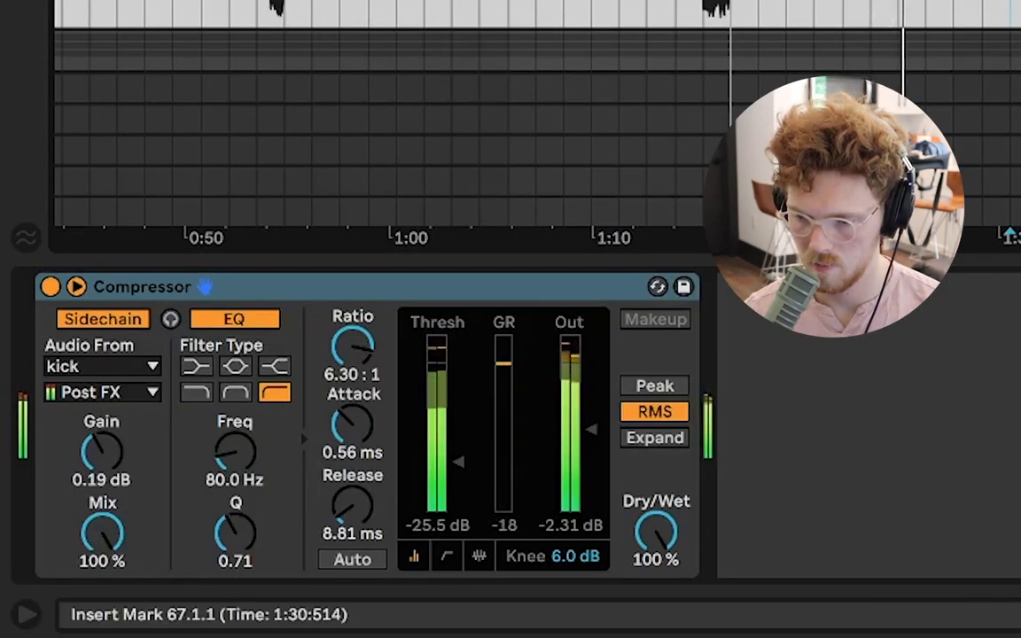
pyautogui.scroll(10, 532, 36)
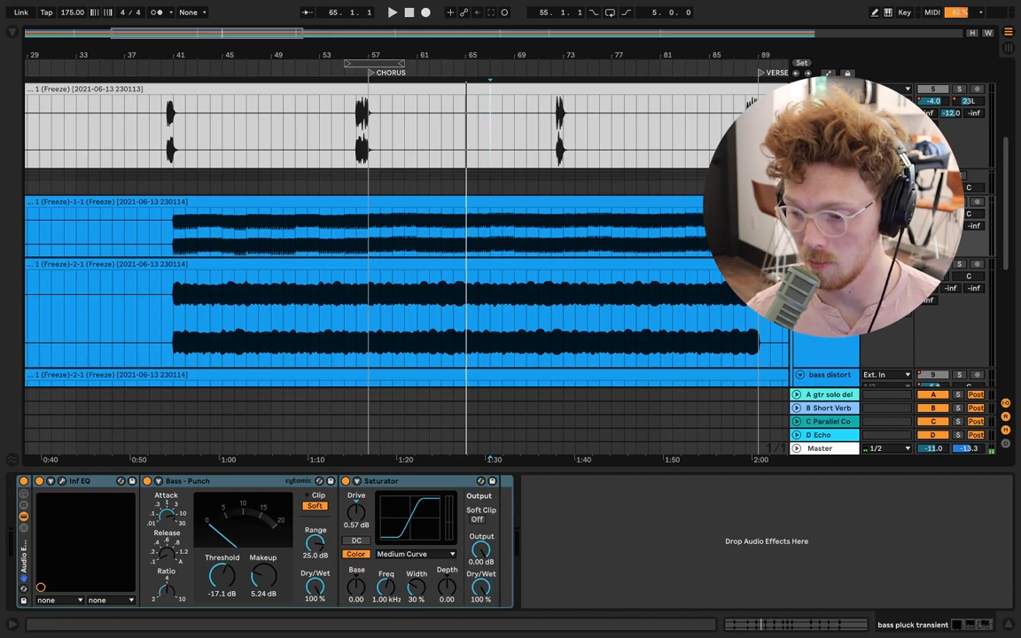
# Step: Compare the bass pluck transient track with its effect rack bypassed and active
pyautogui.press('Down')
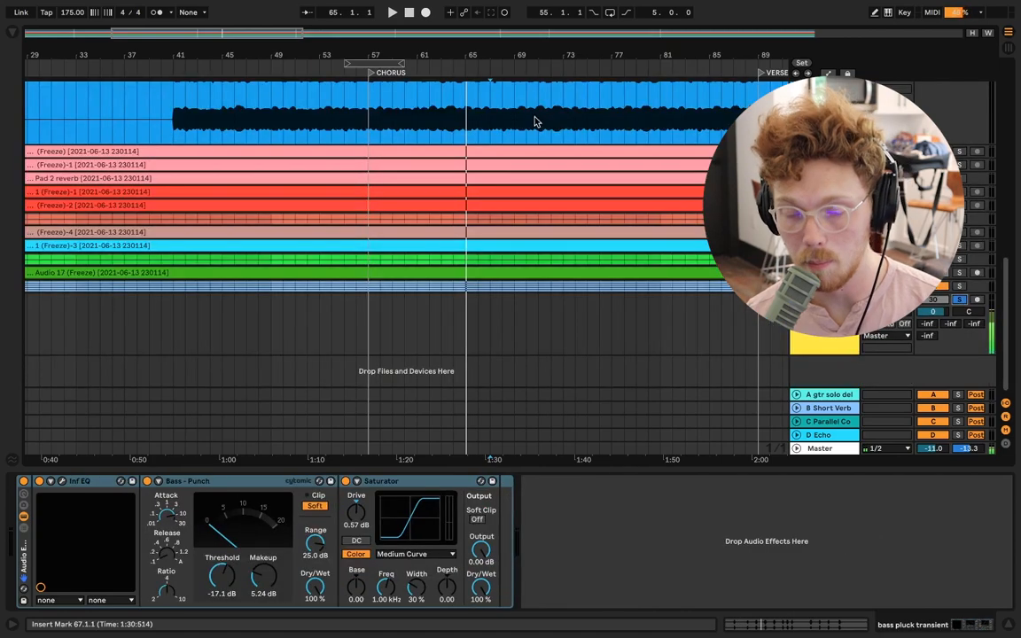
pyautogui.scroll(10, 426, 128)
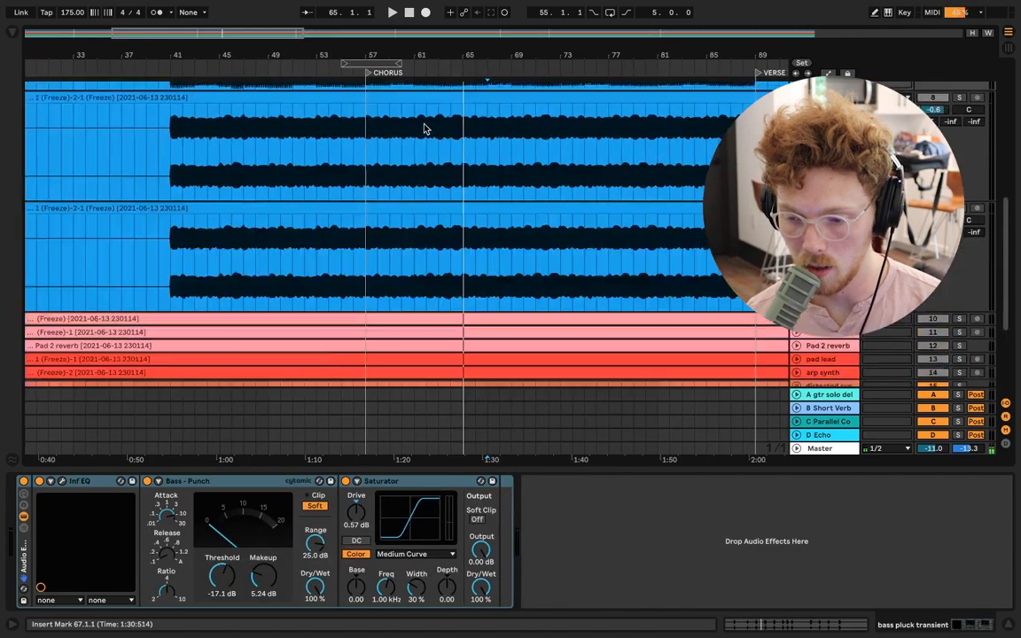
pyautogui.scroll(-4, 426, 128)
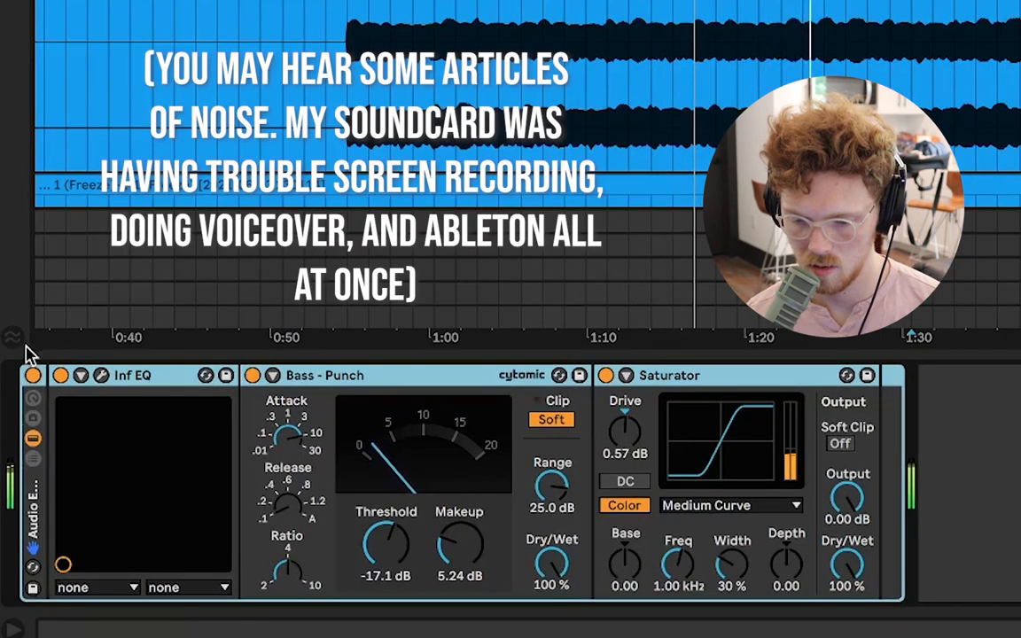
pyautogui.click(32, 376)
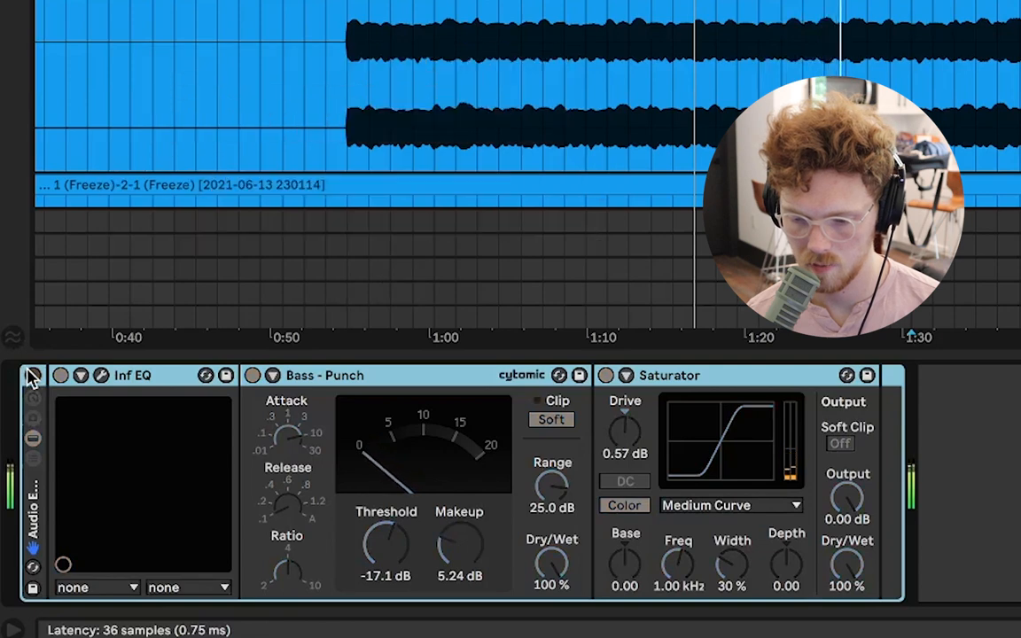
pyautogui.click(32, 376)
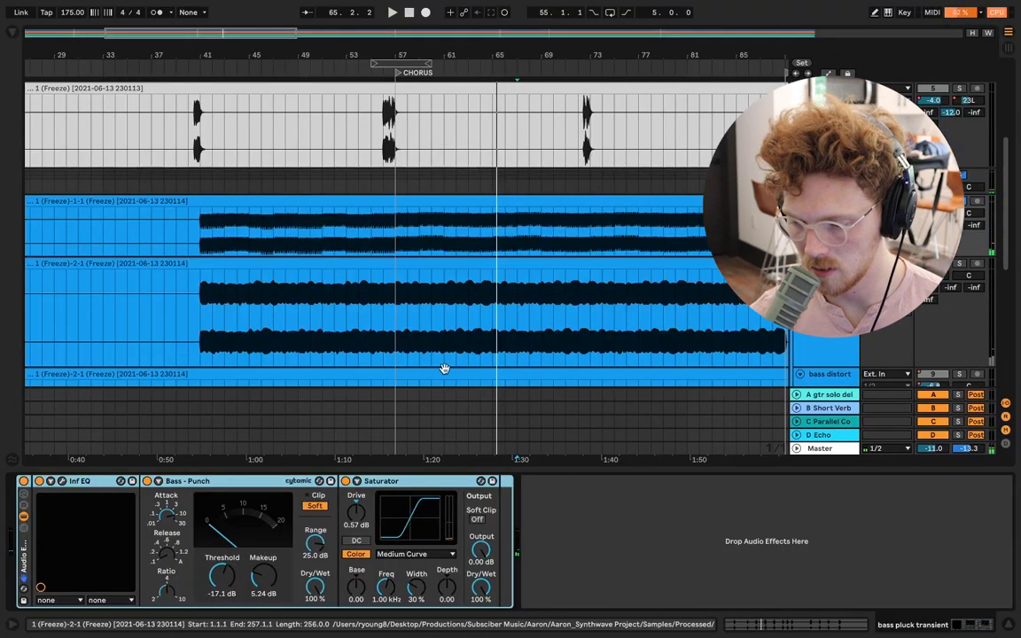
# Step: Move the sub bass track directly below the bass distort synth track
pyautogui.scroll(-3, 442, 367)
pyautogui.hscroll(-1, 442, 367)
pyautogui.scroll(-2, 442, 367)
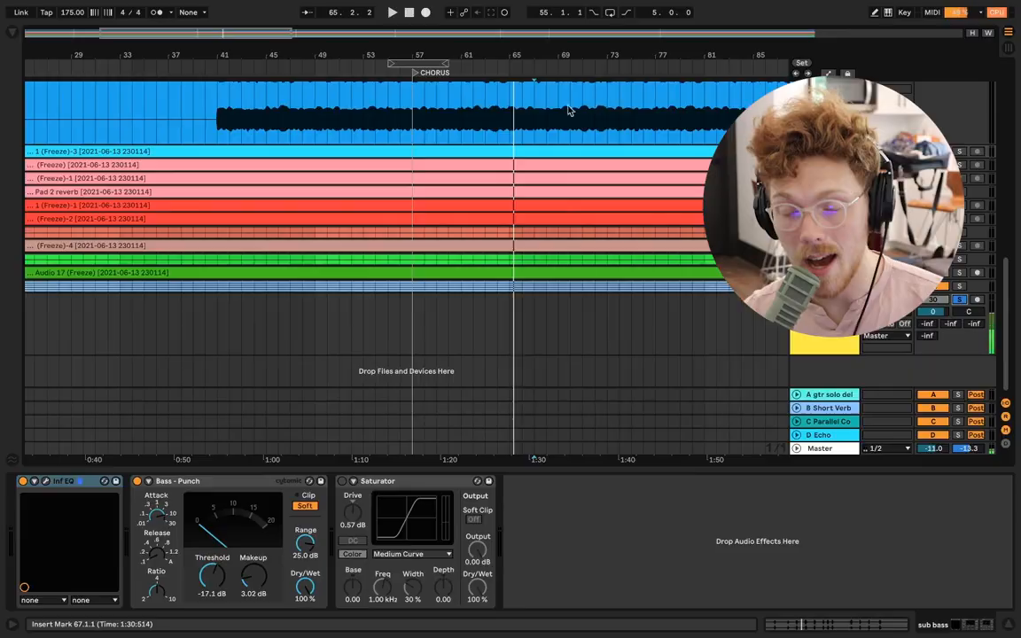
# Step: Bring up the bass distort synth's effect chain and open its Fresh Air plugin
pyautogui.scroll(5, 487, 131)
pyautogui.scroll(-2, 487, 130)
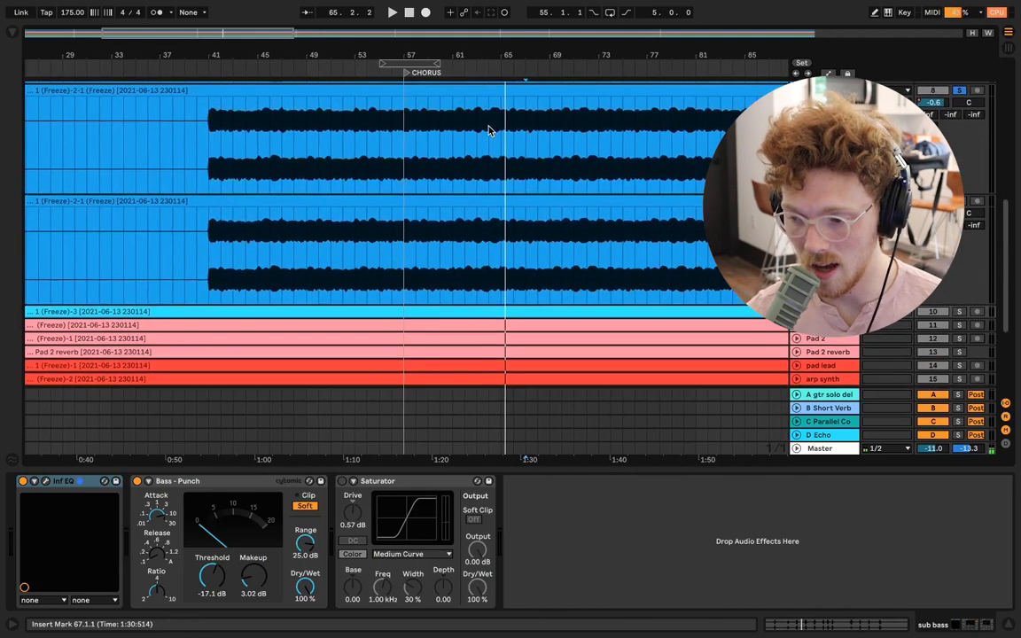
pyautogui.scroll(2, 487, 130)
pyautogui.hscroll(1, 487, 130)
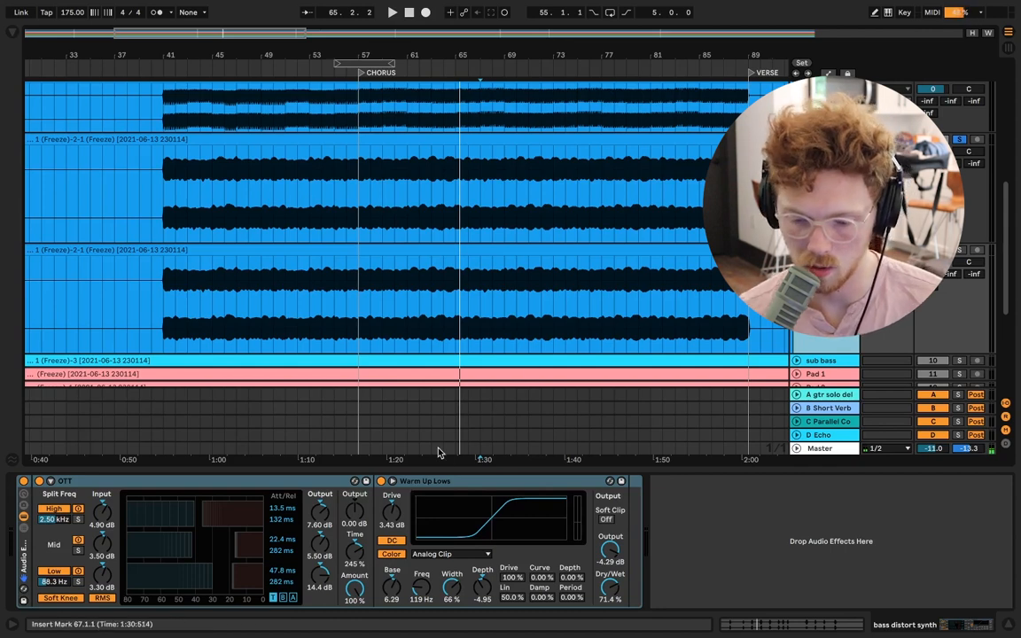
pyautogui.click(235, 482)
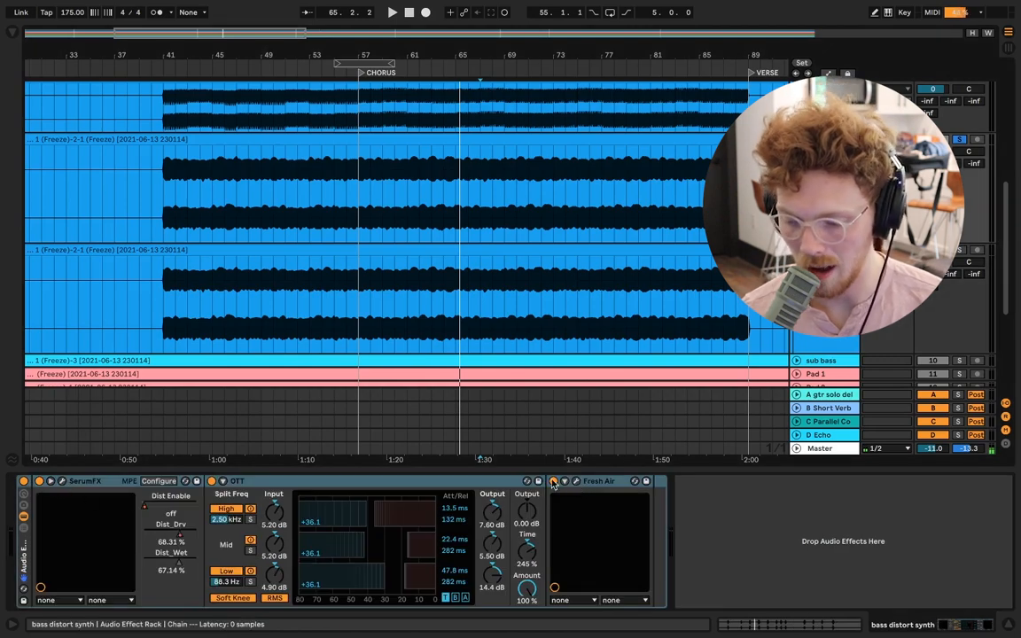
pyautogui.click(576, 482)
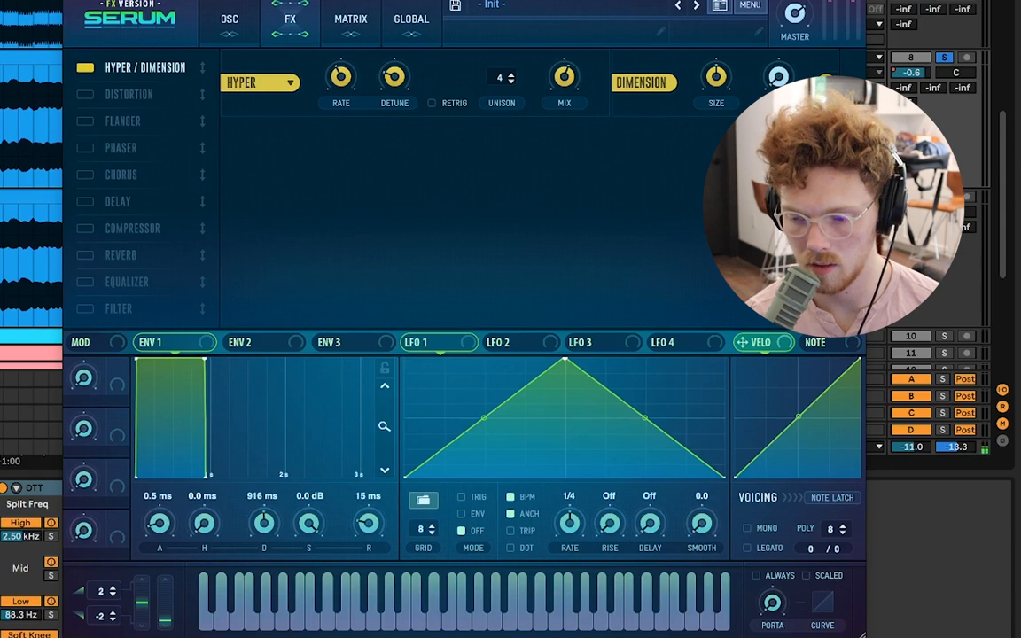
# Step: View SerumFX's oscillator page, return to its effects page, and play the bass distort synth with OTT and Fresh Air bypassed
pyautogui.click(229, 20)
pyautogui.click(290, 20)
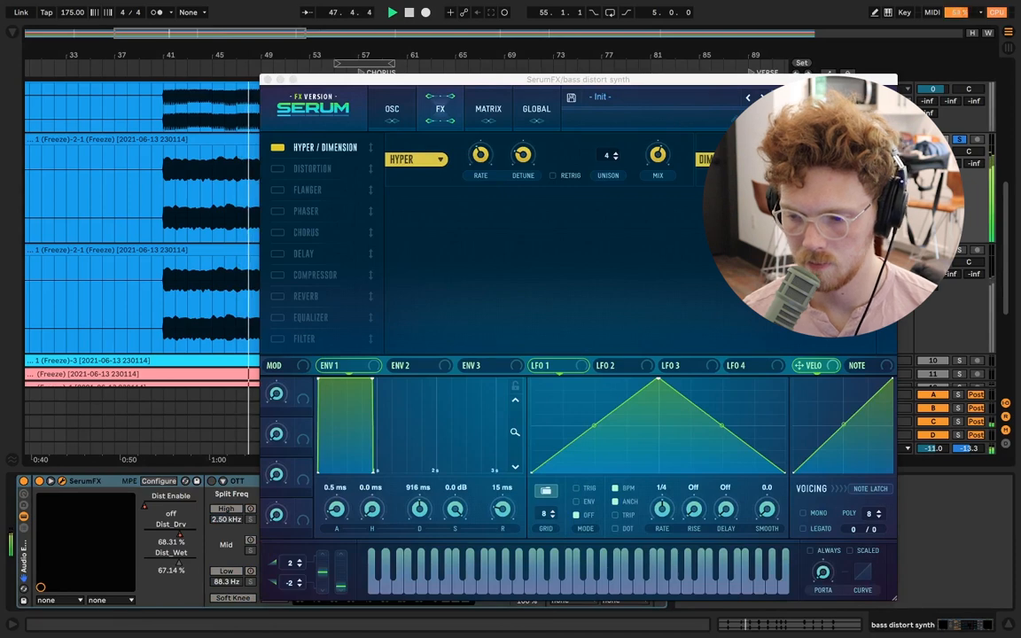
pyautogui.click(578, 80)
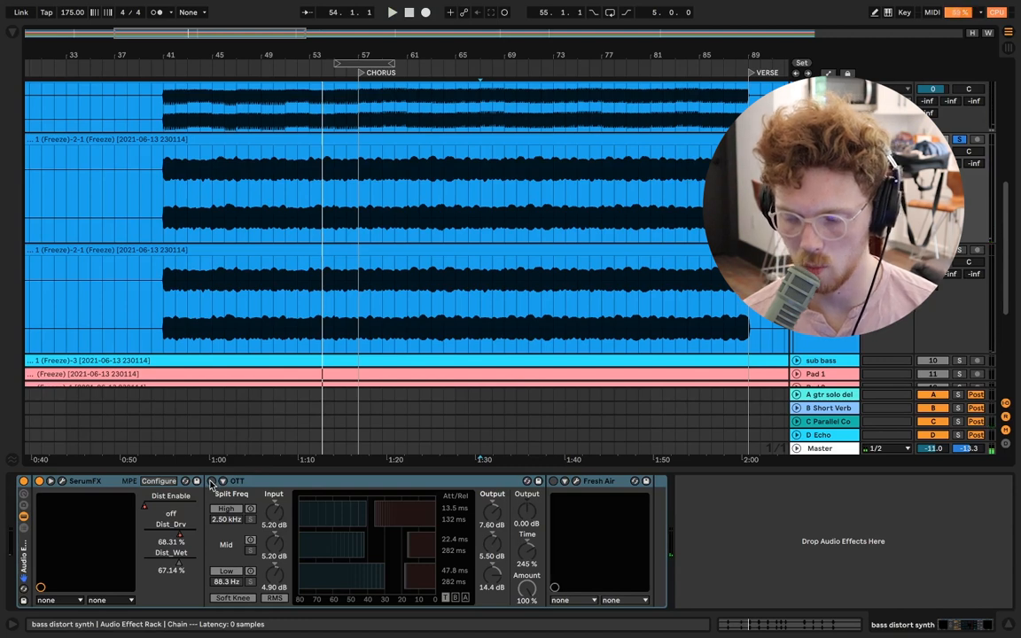
pyautogui.press('space')
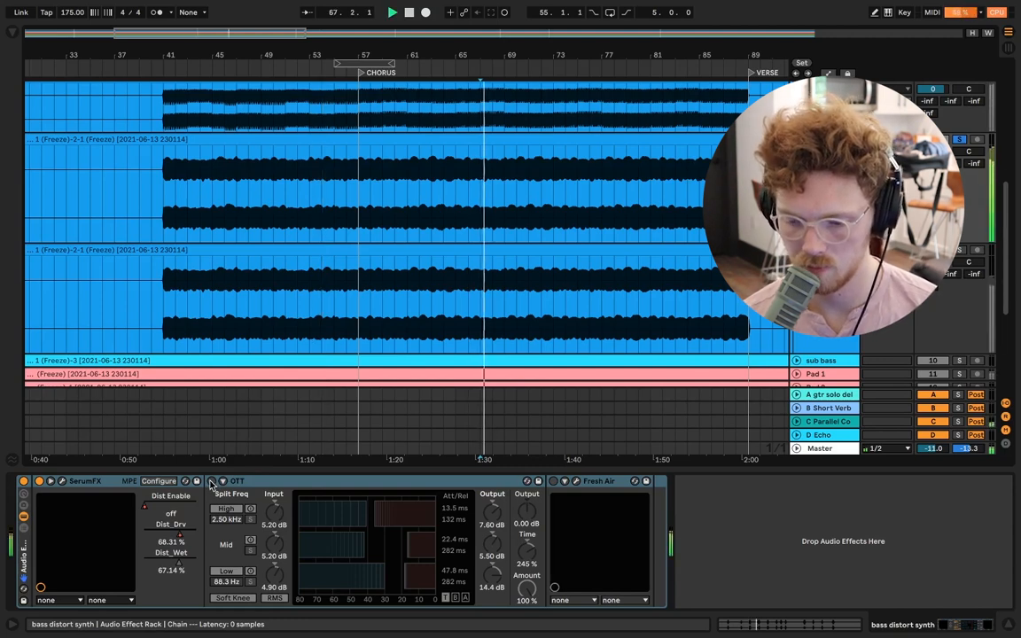
# Step: Reactivate OTT and Fresh Air one after the other in the bass distort synth's chain, replaying the chorus to hear each added
pyautogui.click(211, 481)
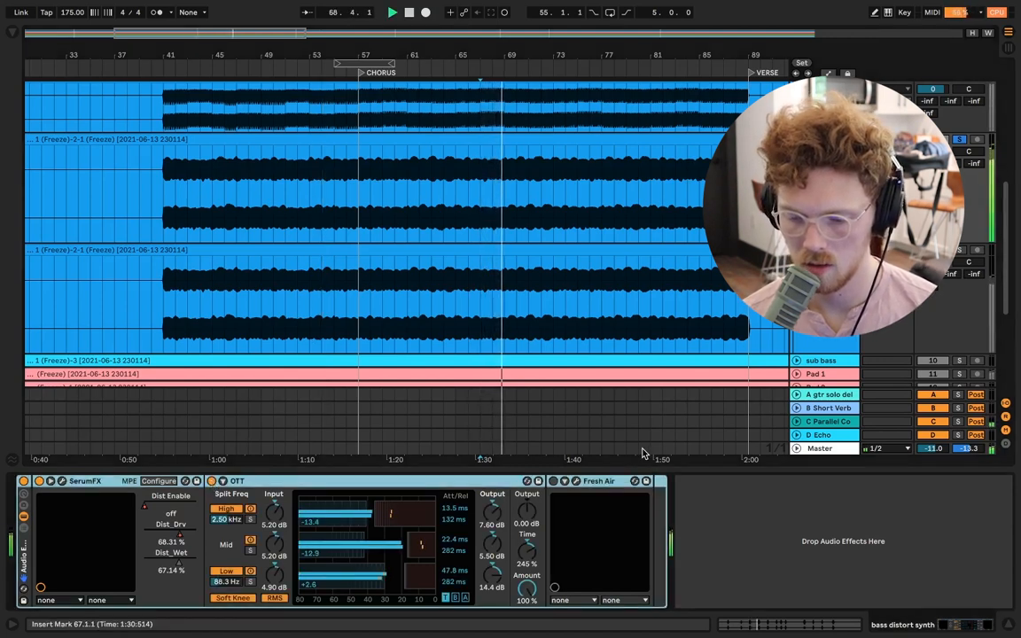
pyautogui.press('space')
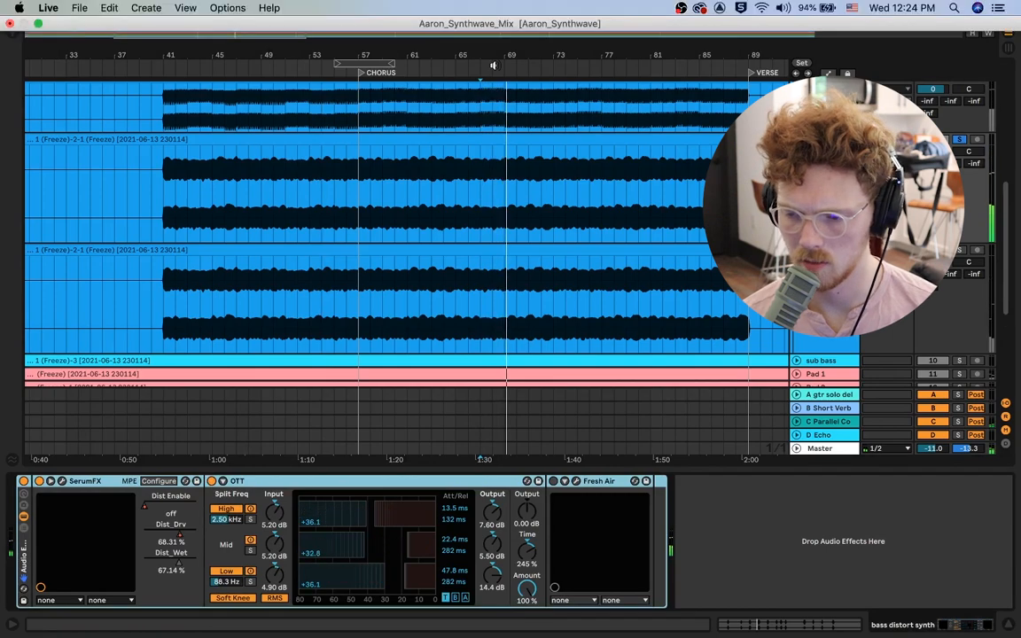
pyautogui.click(469, 68)
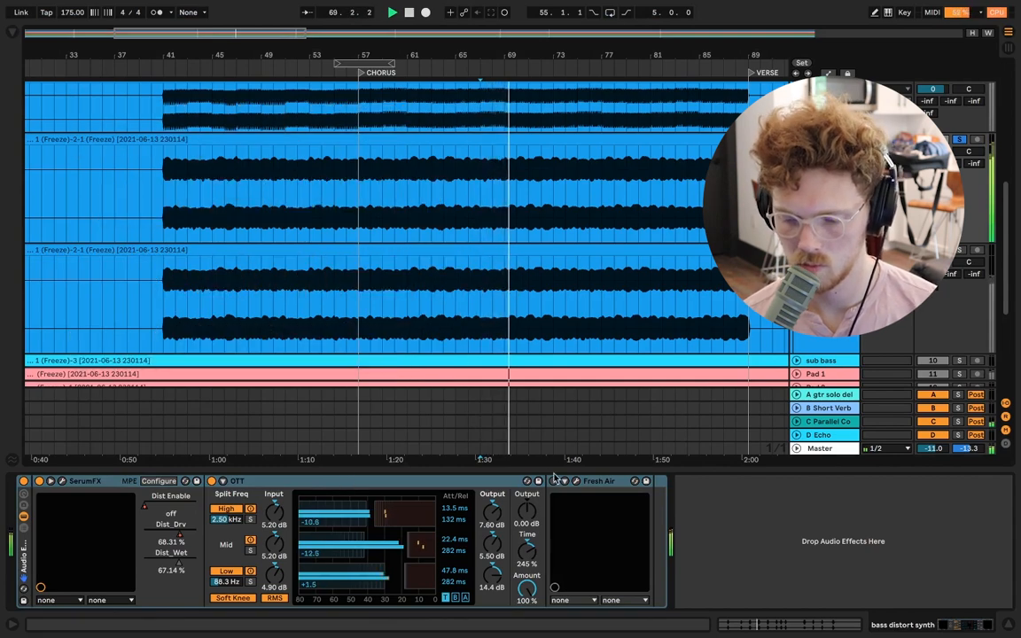
pyautogui.press('space')
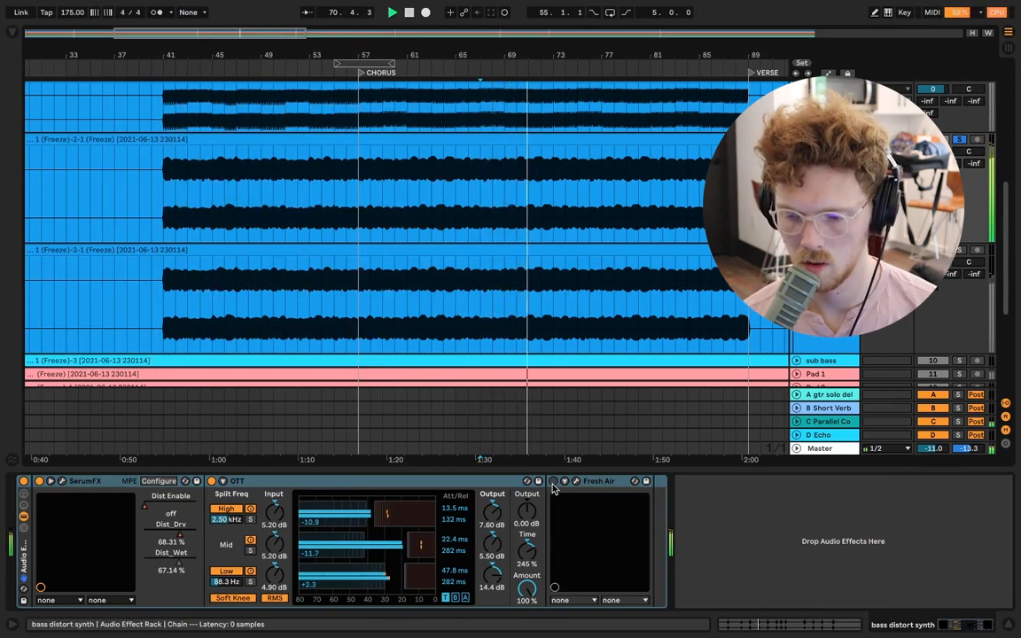
pyautogui.click(433, 66)
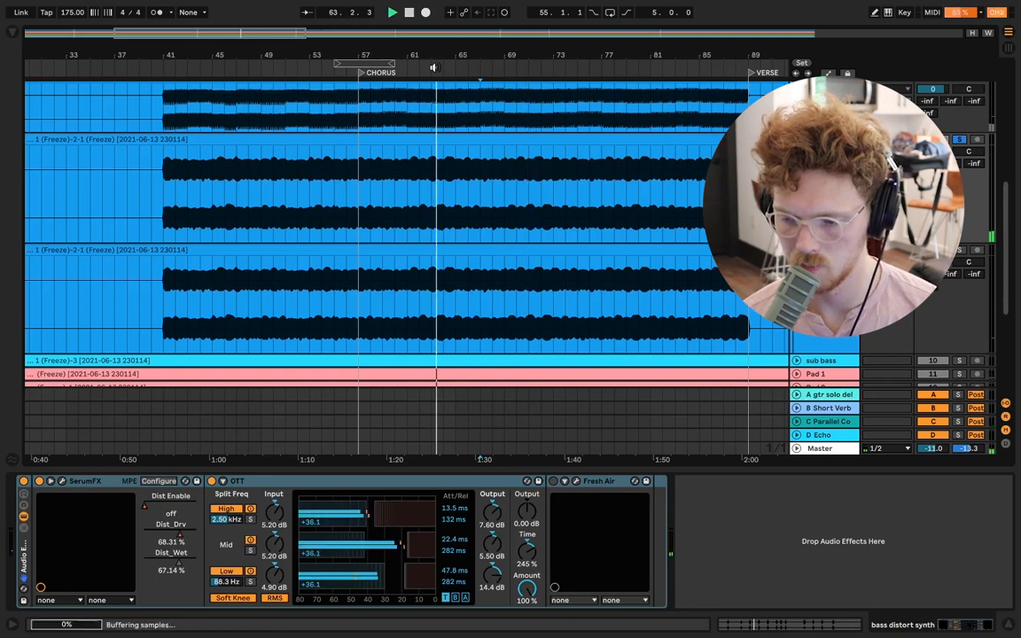
pyautogui.click(553, 482)
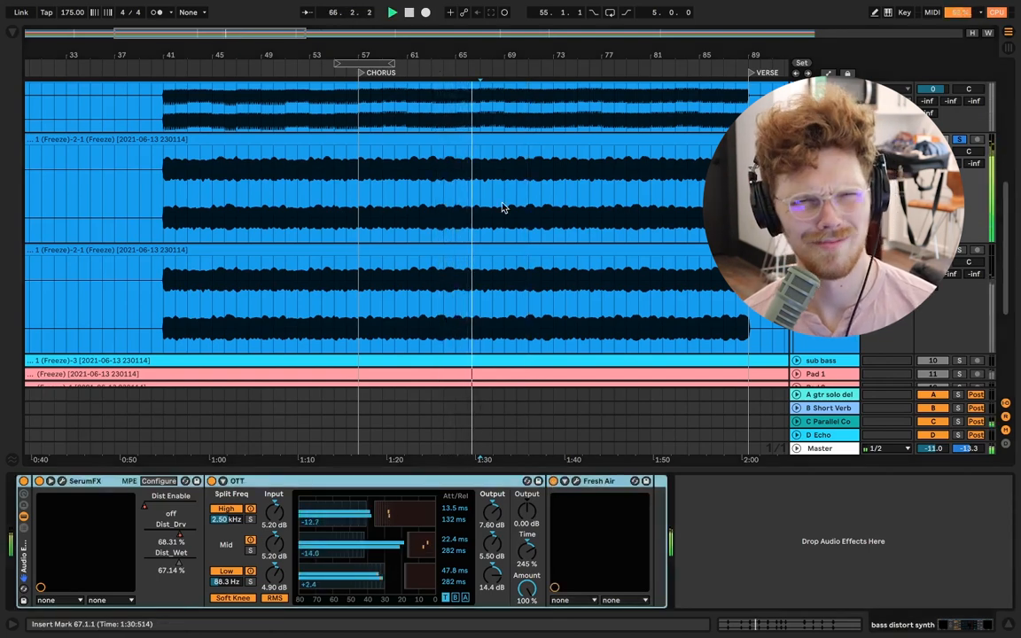
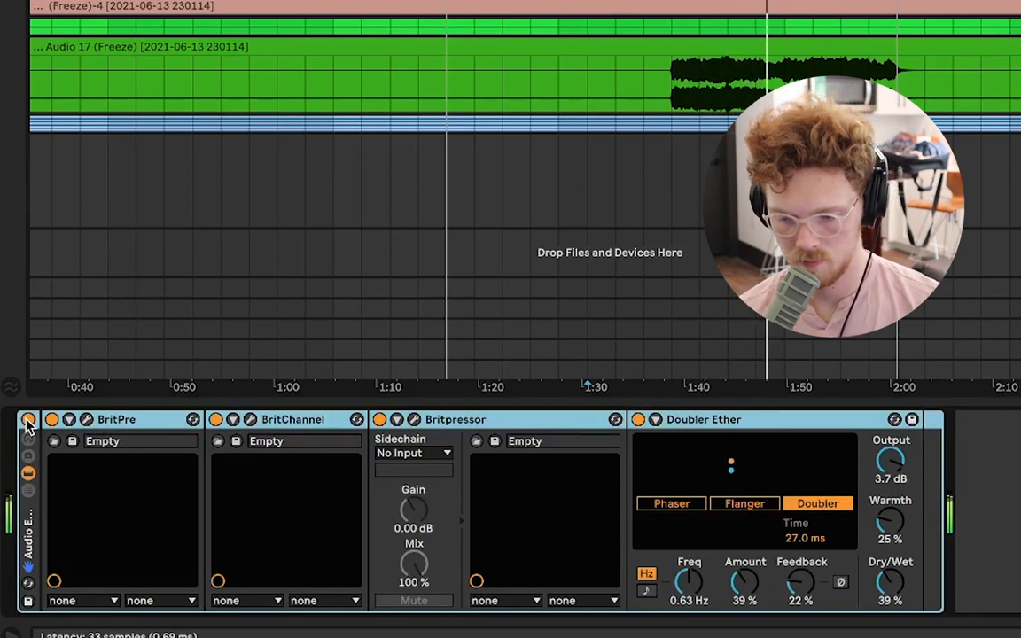
# Step: Compare the gtr chorus track with its effect rack bypassed and active, and audition its Doubler Ether effect
pyautogui.click(27, 420)
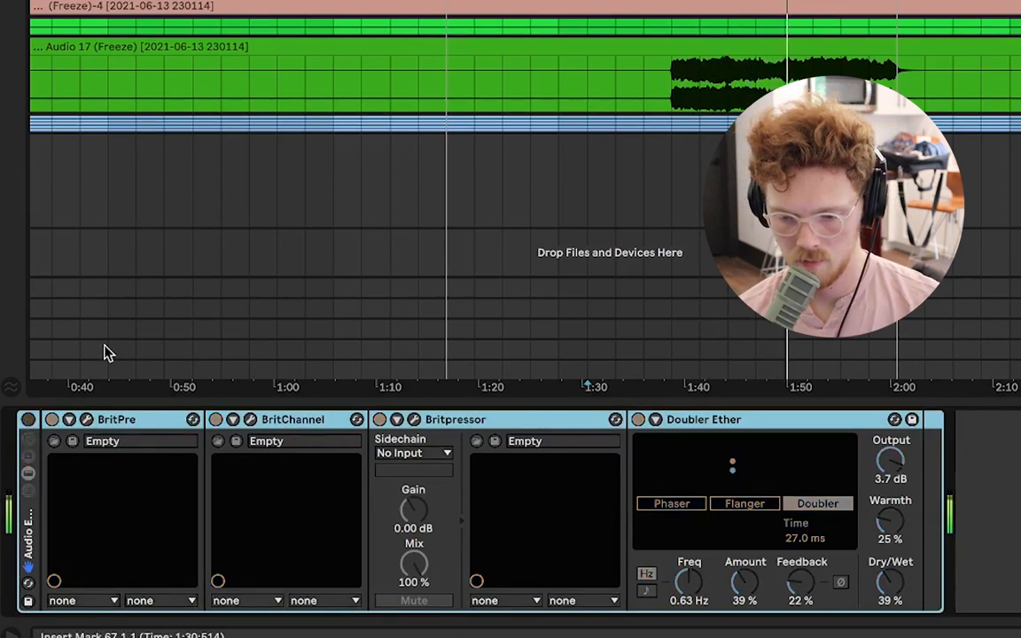
pyautogui.click(27, 420)
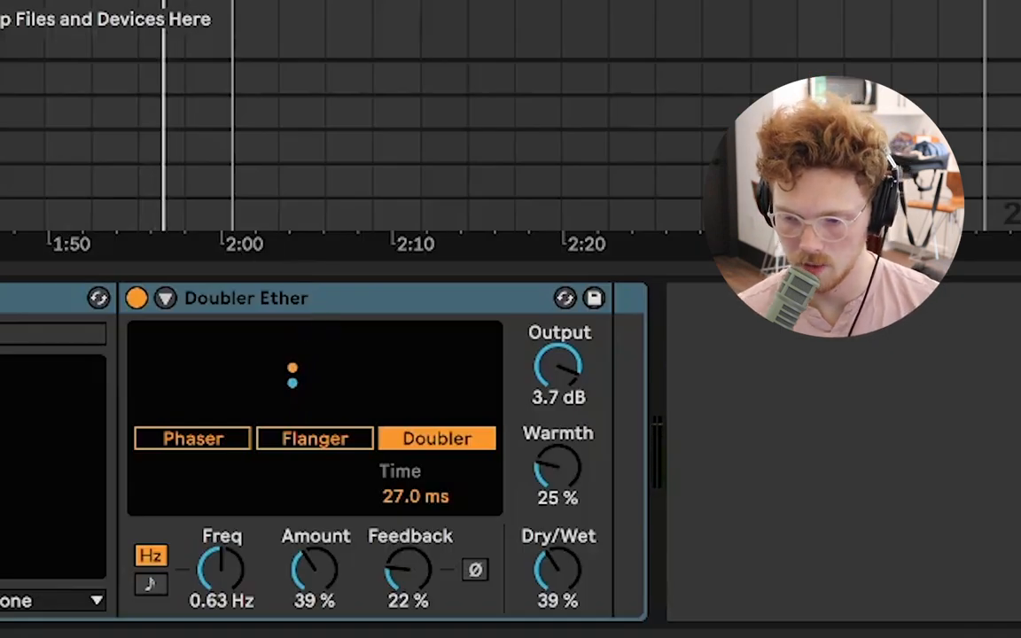
pyautogui.press('space')
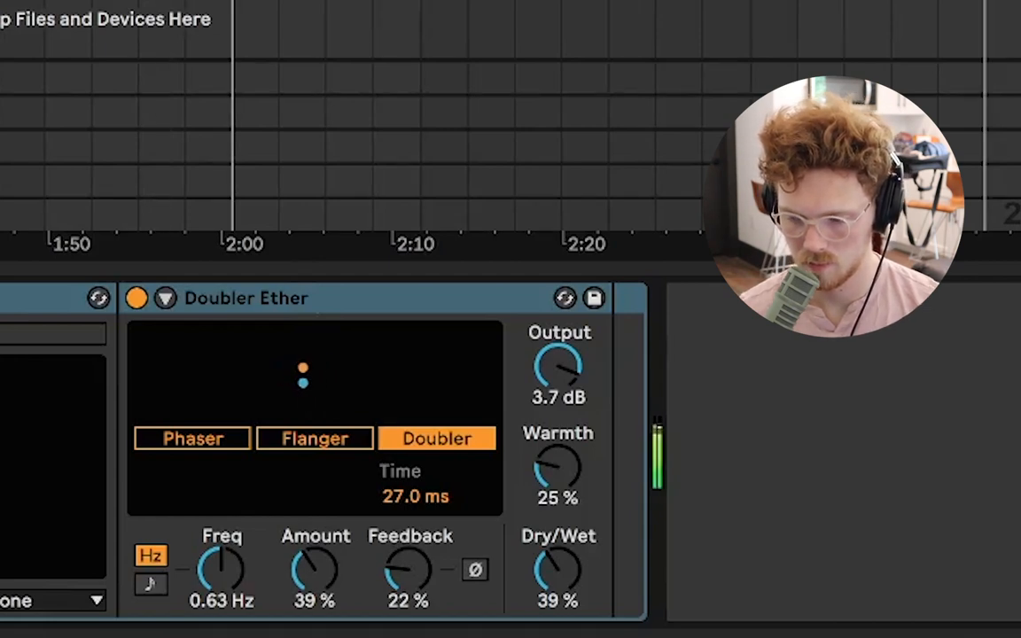
pyautogui.press('0')
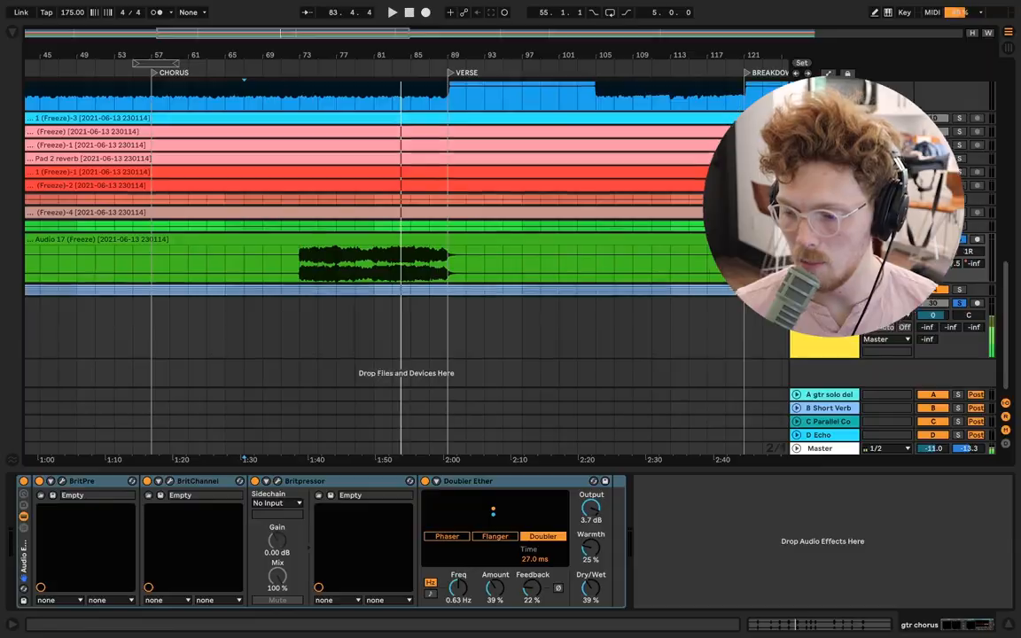
# Step: Show the automation lanes in the arrangement and bring the whole song from intro to fade out into view
pyautogui.scroll(10, 399, 266)
pyautogui.scroll(-10, 399, 266)
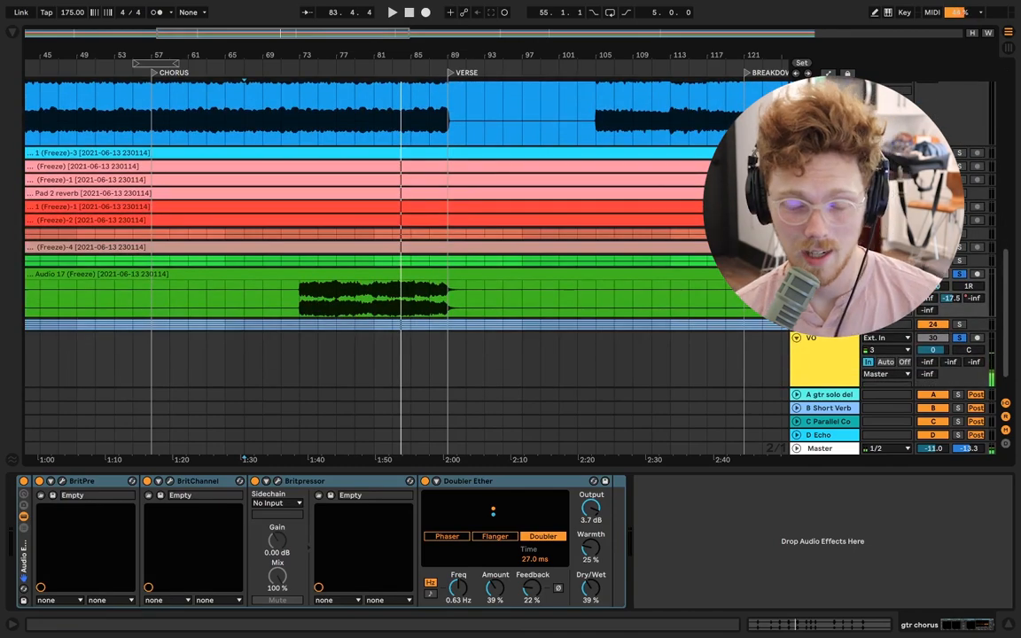
pyautogui.scroll(10, 499, 155)
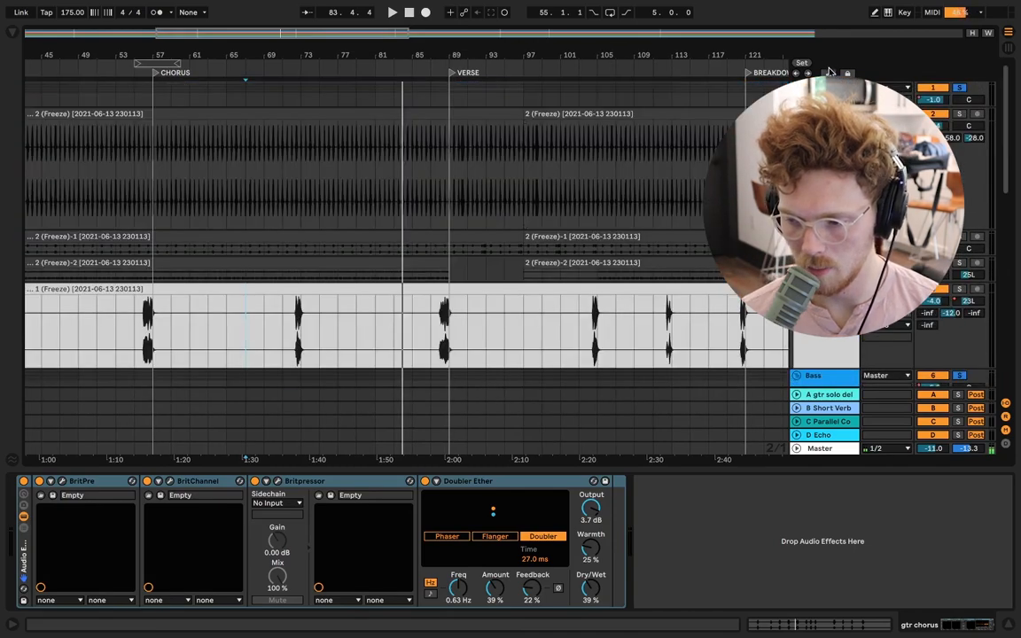
pyautogui.press('a')
pyautogui.hscroll(2, 459, 194)
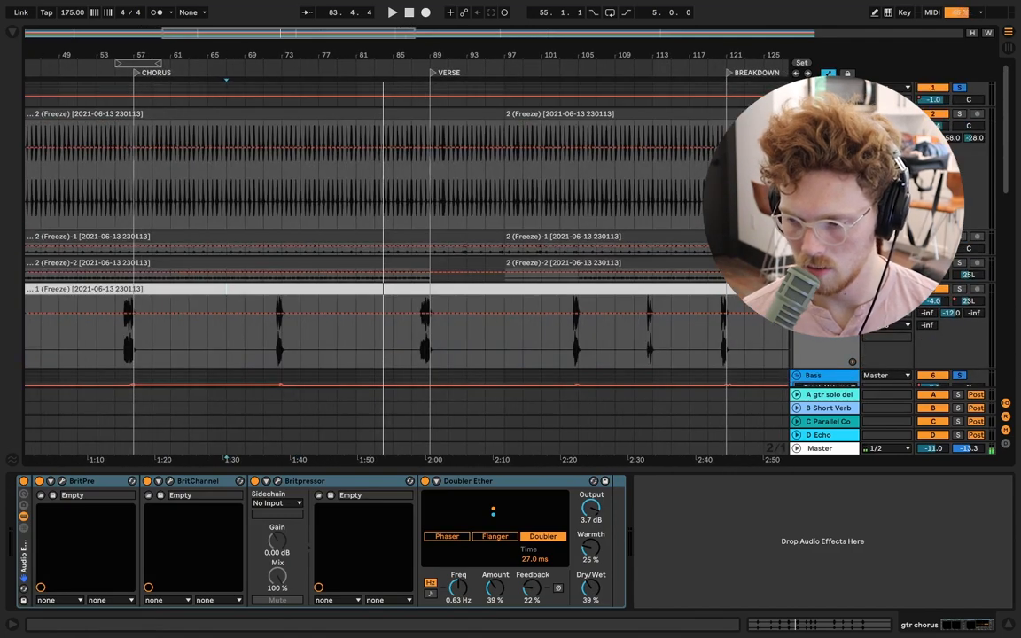
pyautogui.scroll(-8, 570, 194)
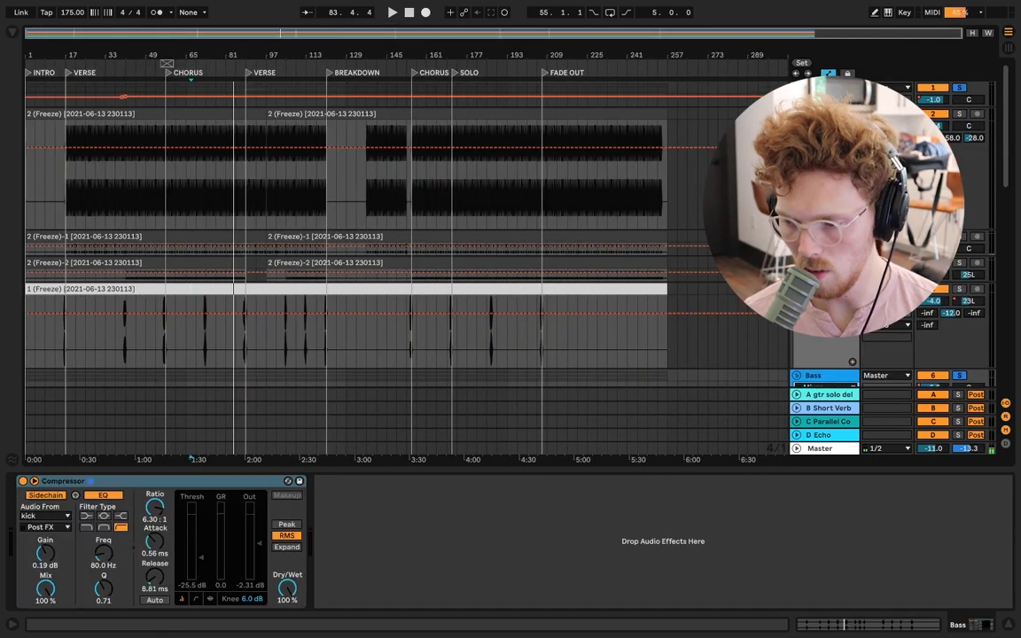
# Step: Enlarge the DRUMS group's automation lane and examine the Bass group's volume automation below it
pyautogui.moveTo(826, 107); pyautogui.dragTo(826, 195)
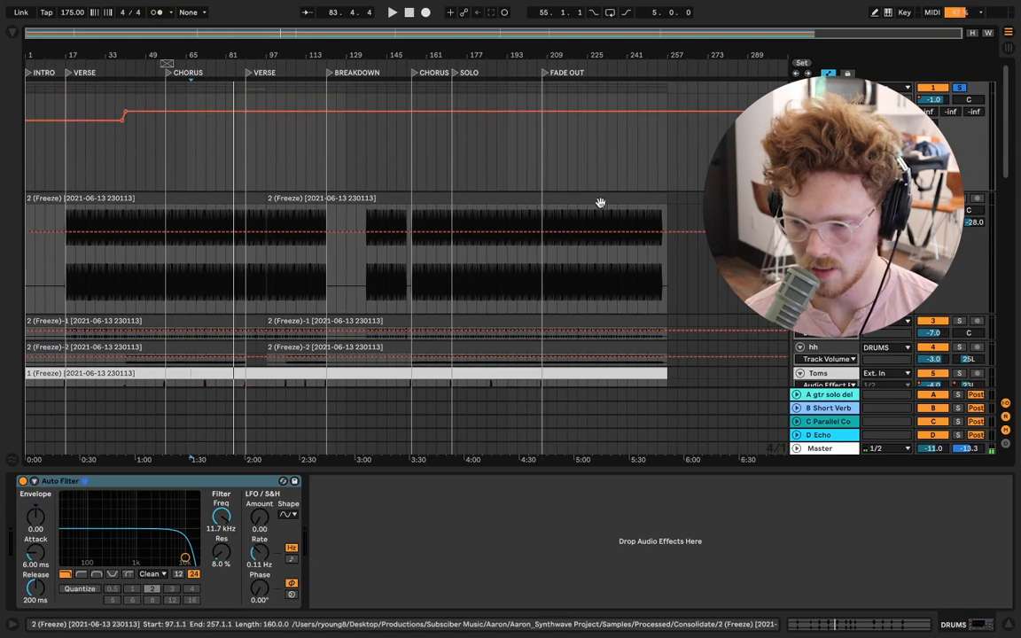
pyautogui.scroll(-4, 530, 204)
pyautogui.scroll(-5, 529, 205)
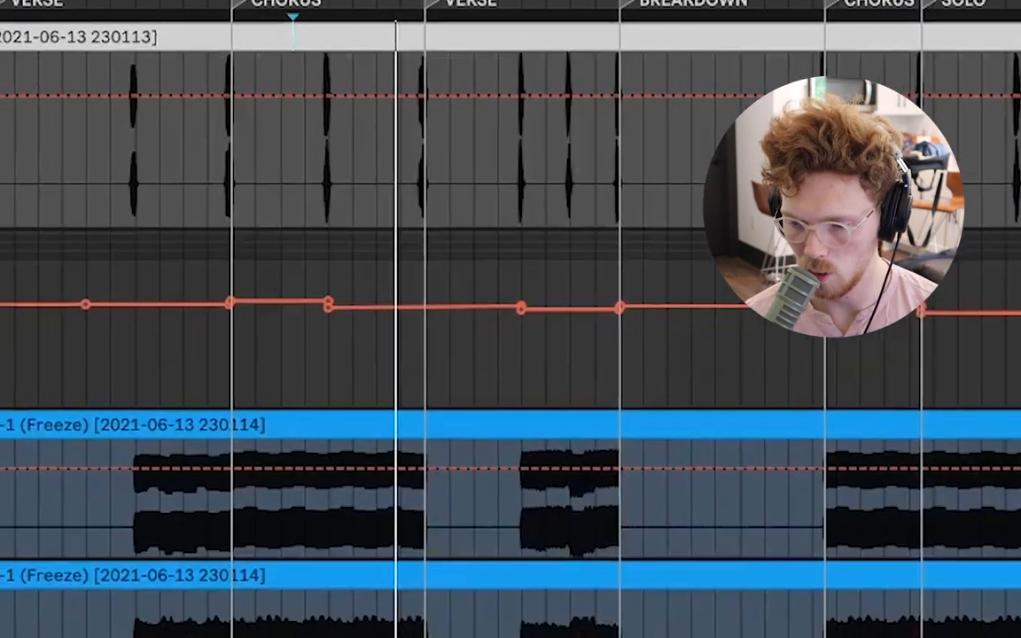
pyautogui.scroll(3, 400, 406)
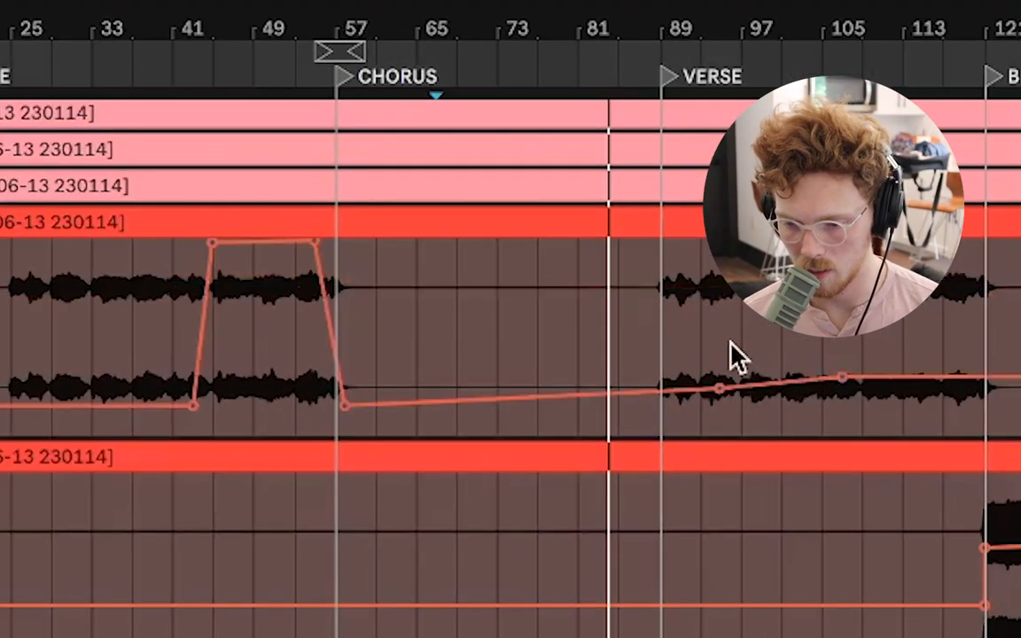
# Step: Audition the pad lead's filter automation before the first chorus and at the start of the second verse
pyautogui.hscroll(-1, 738, 358)
pyautogui.scroll(1, 738, 358)
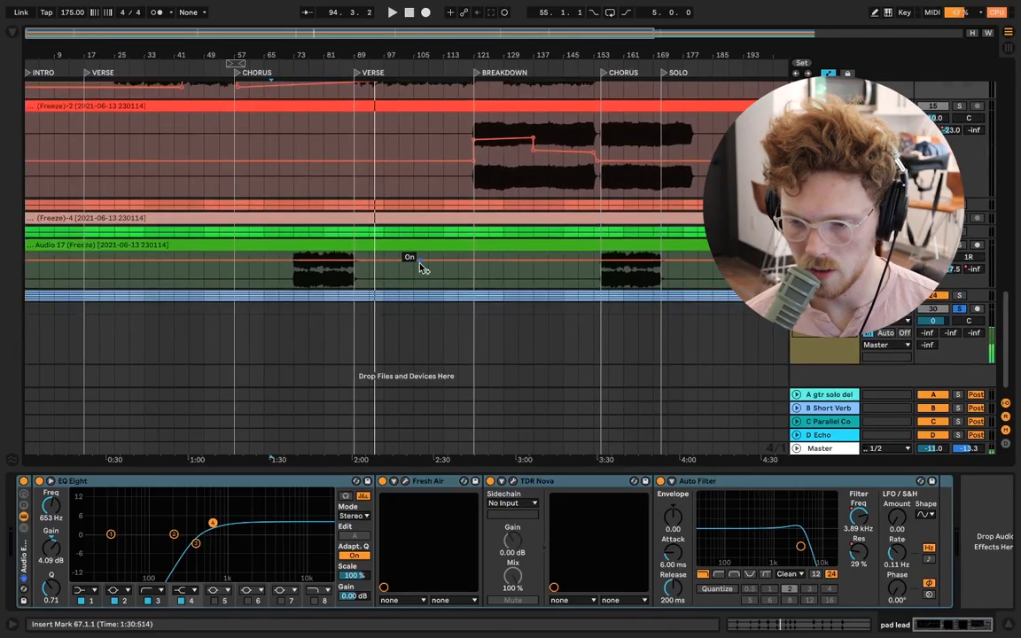
pyautogui.scroll(15, 419, 264)
pyautogui.scroll(-8, 419, 264)
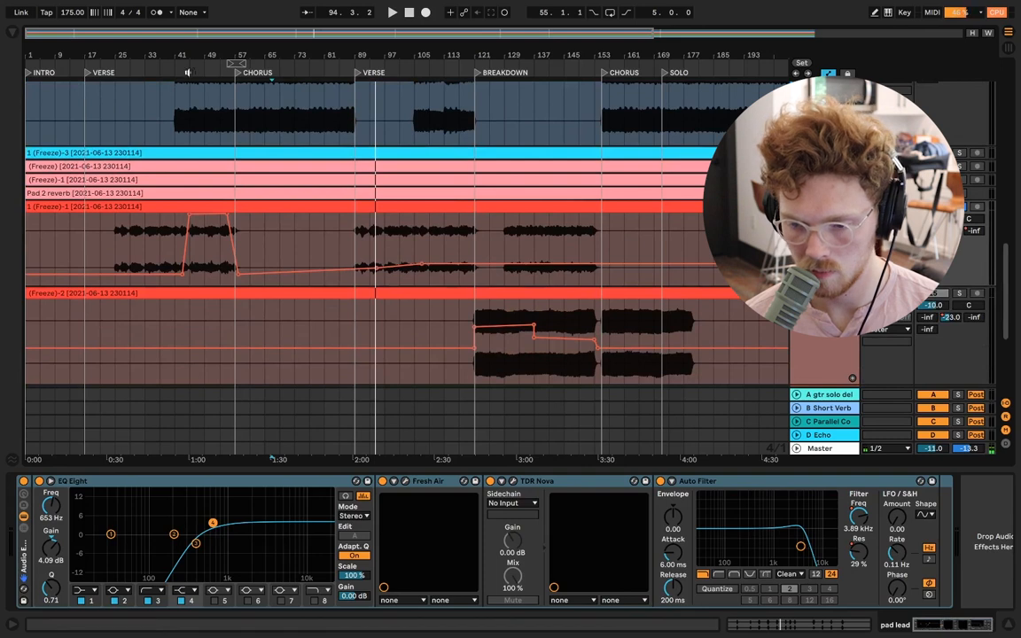
pyautogui.click(181, 64)
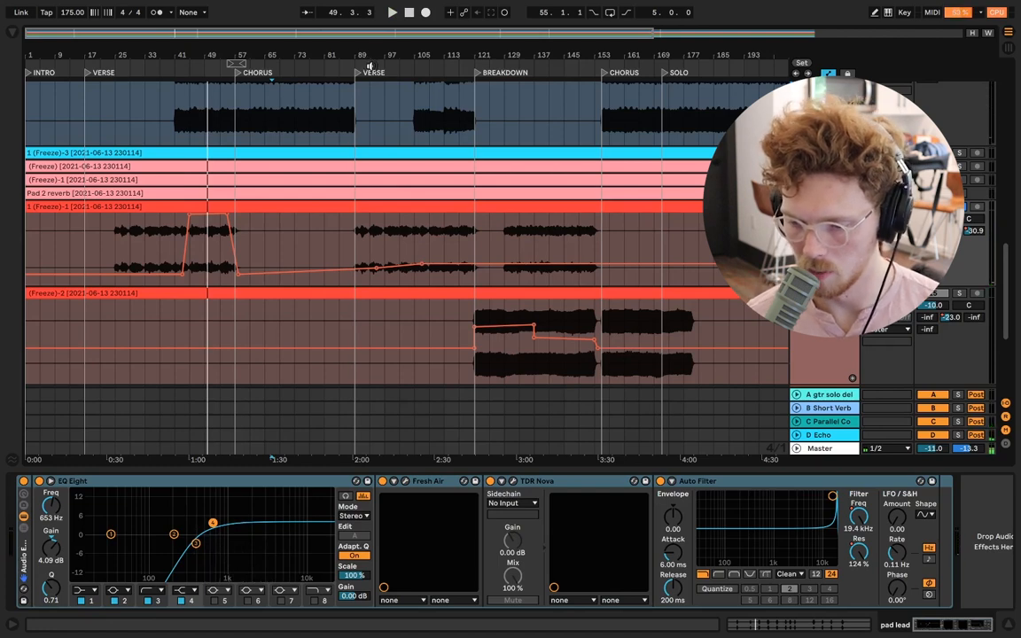
pyautogui.click(370, 68)
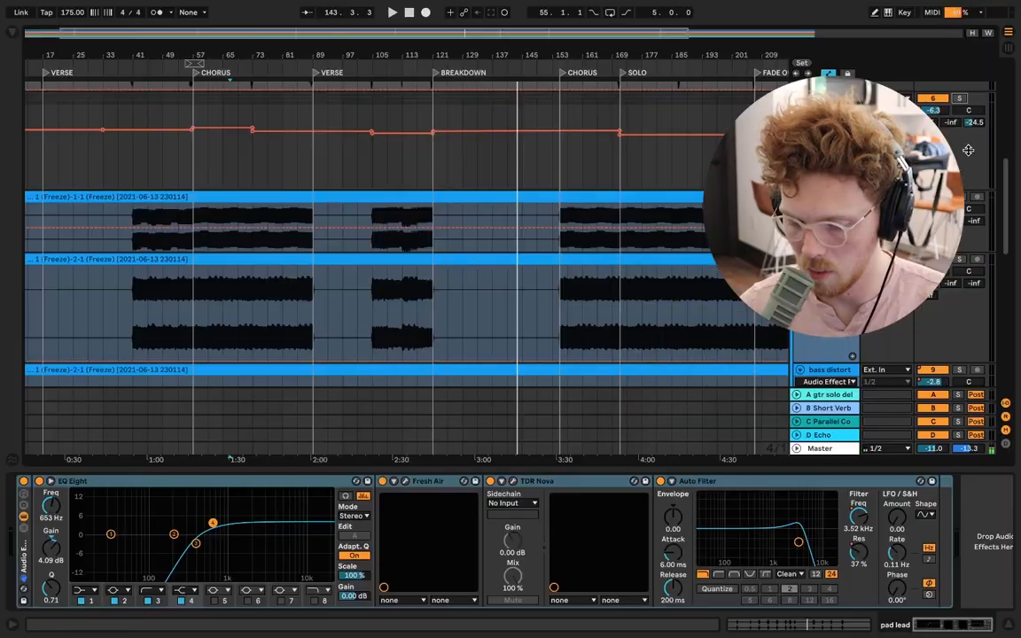
# Step: Solo the Bass group
pyautogui.click(960, 99)
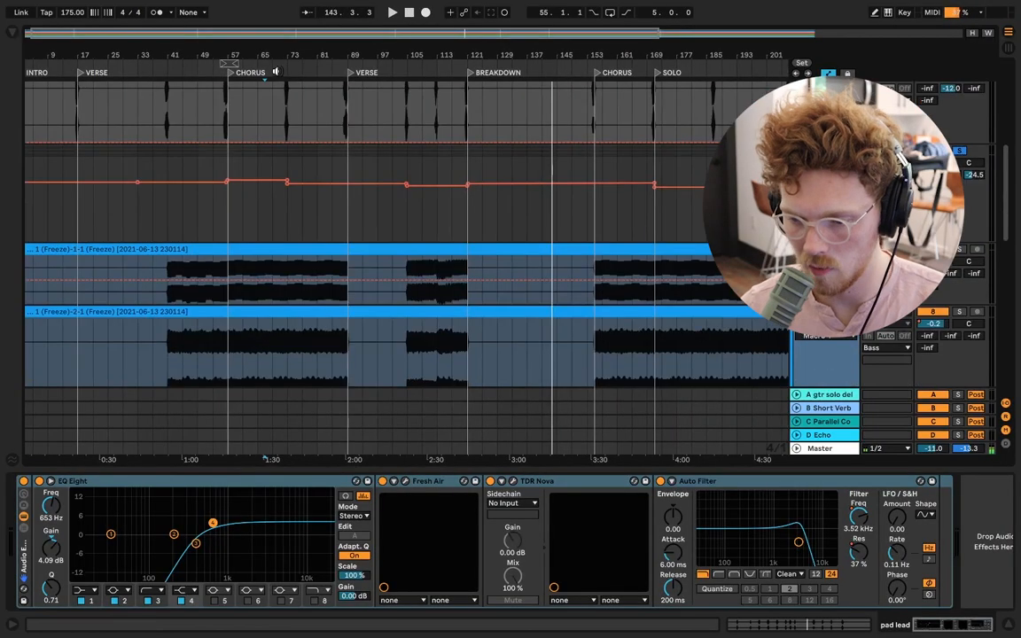